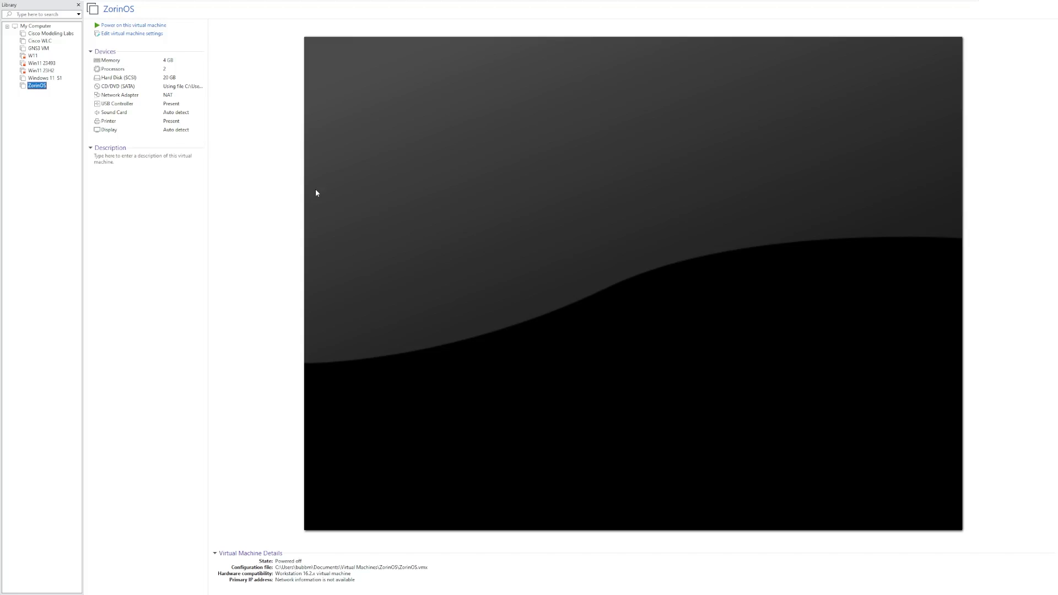
# Power on the ZorinOS virtual machine and let it boot to the installer's Welcome screen.
pyautogui.click(160, 26)
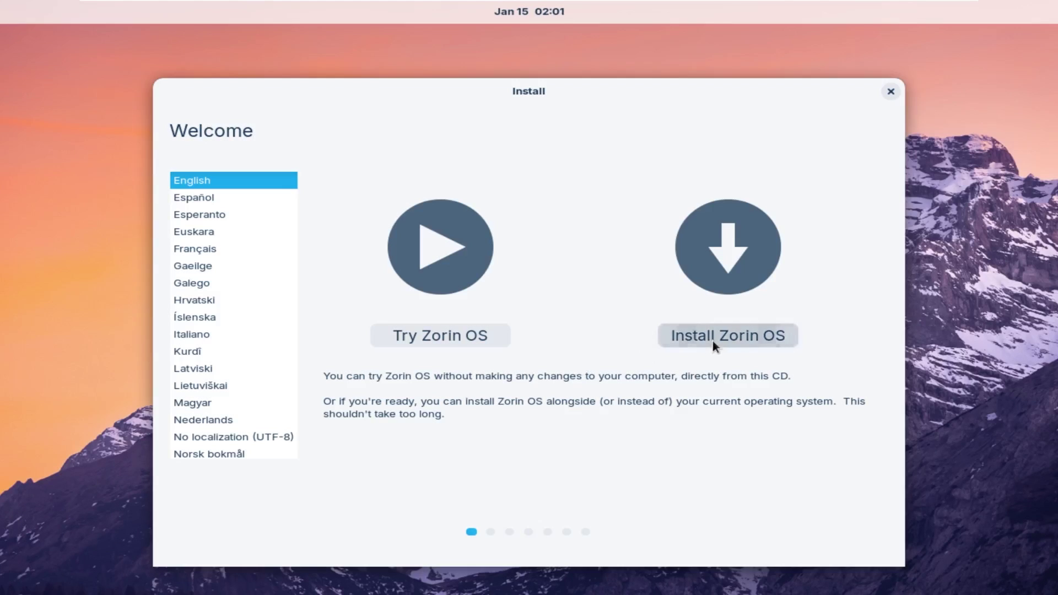
# Choose Install Zorin OS, keep the keyboard layout, and skip downloading updates and third-party drivers.
pyautogui.click(713, 341)
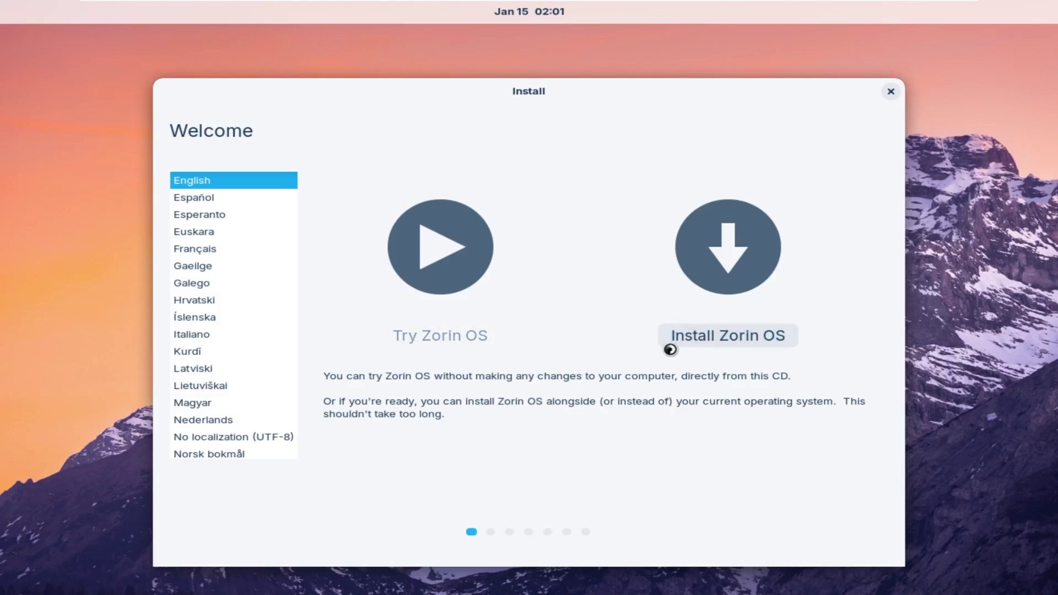
pyautogui.click(832, 468)
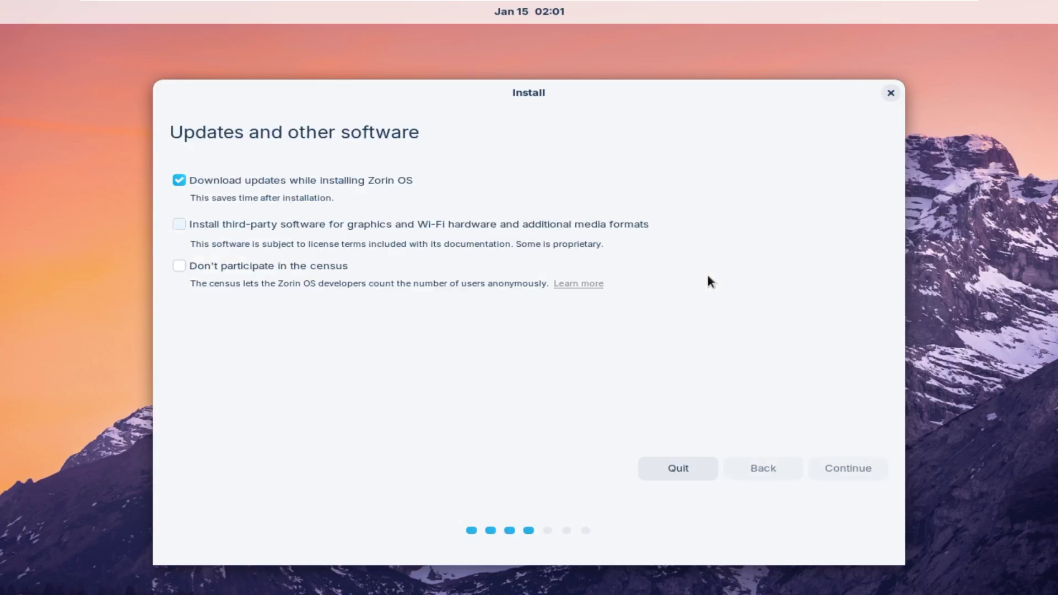
pyautogui.click(292, 179)
pyautogui.click(211, 222)
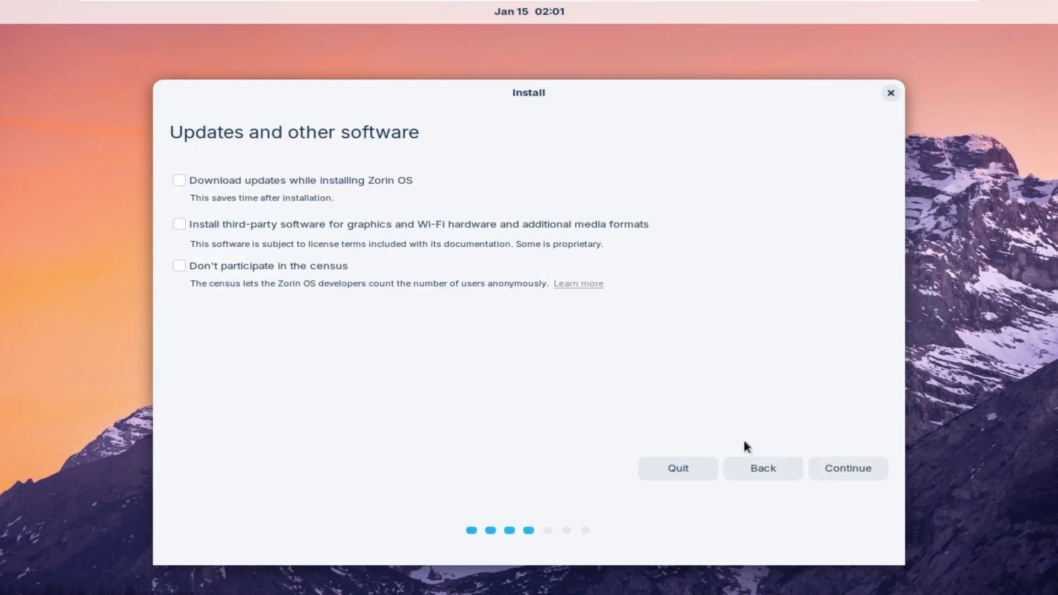
pyautogui.click(841, 468)
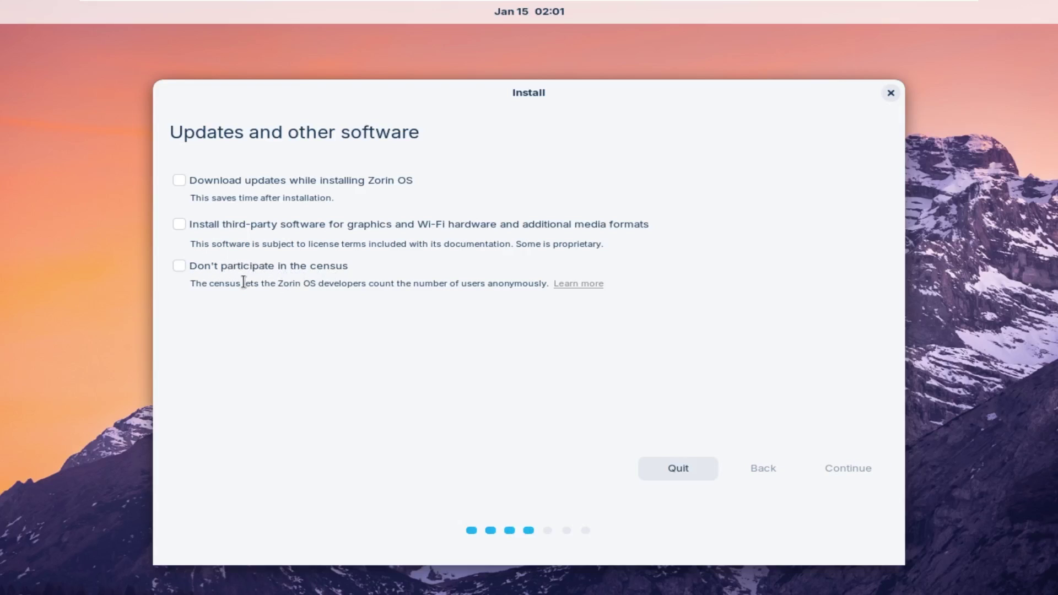
# Start the installation with the whole disk erased and confirm writing the changes to disk.
pyautogui.moveTo(244, 283); pyautogui.dragTo(586, 303)
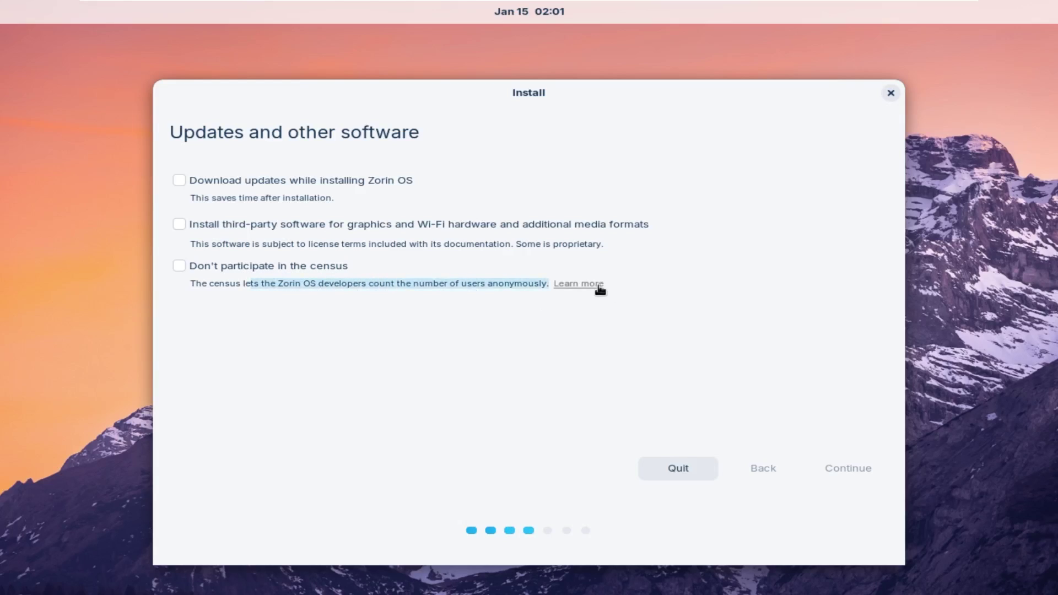
pyautogui.click(474, 285)
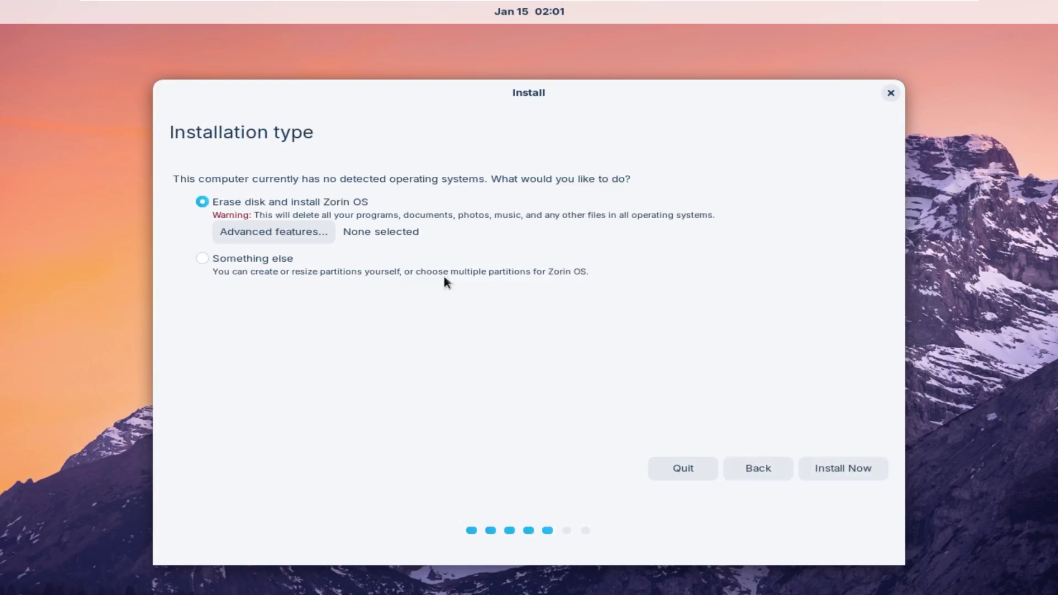
pyautogui.click(849, 467)
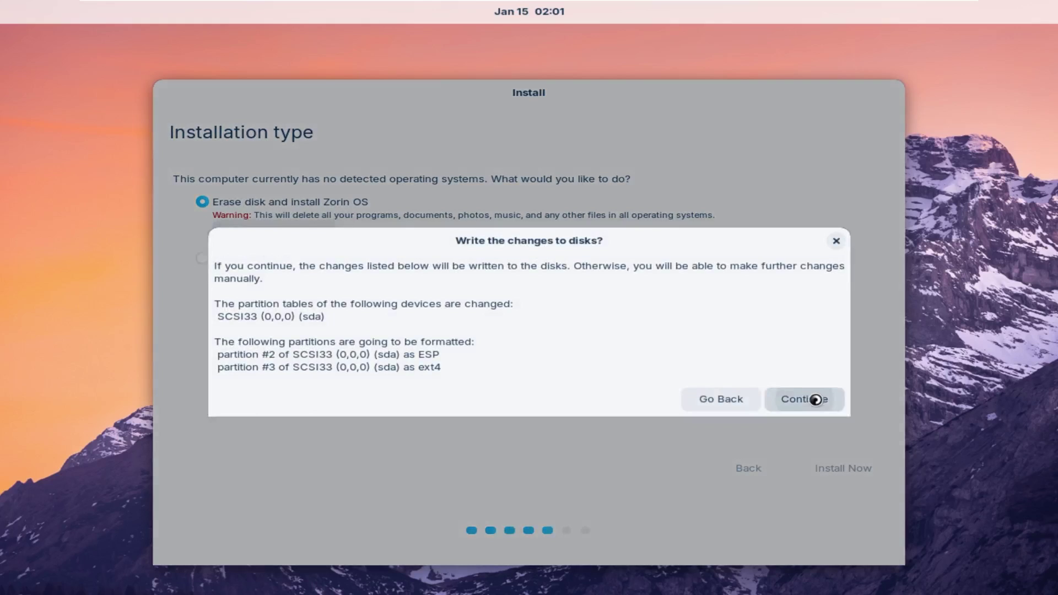
pyautogui.click(809, 396)
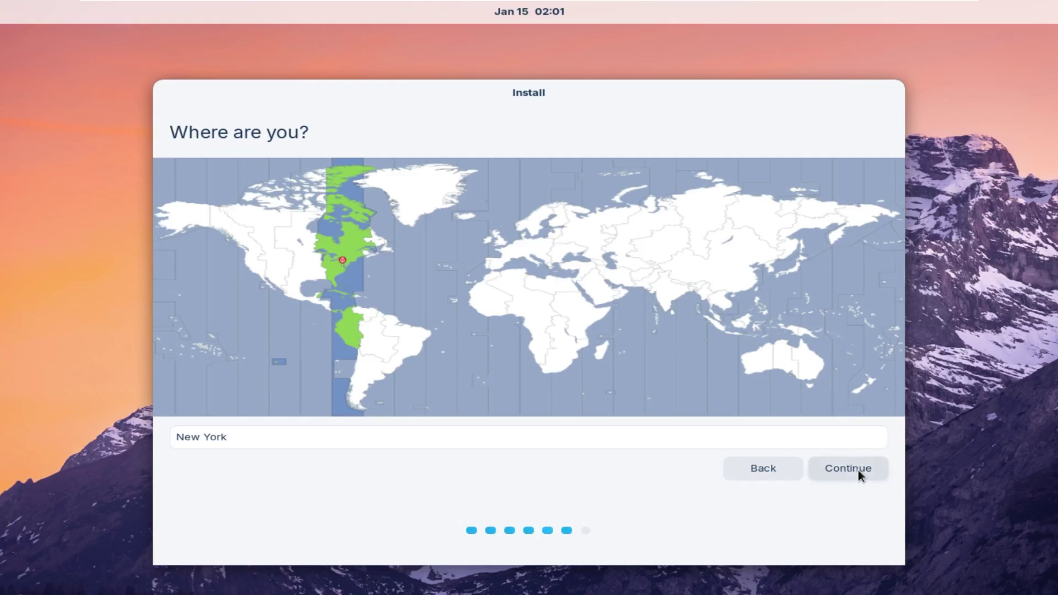
# Confirm New York as the location and enter name 'Zorin', a username and the account password.
pyautogui.click(858, 471)
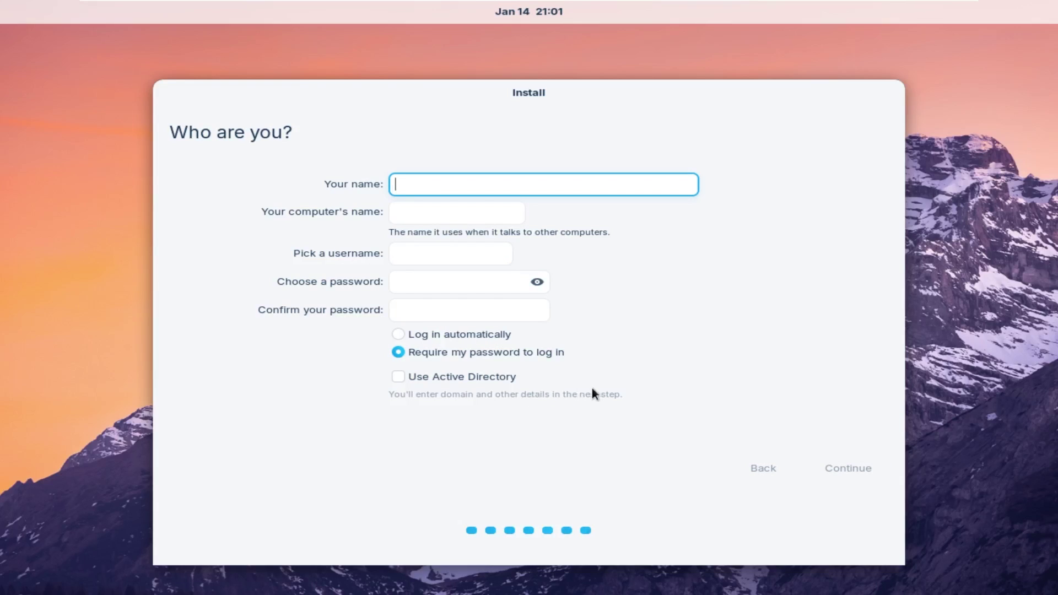
pyautogui.write('Zorin')
pyautogui.press('Tab')
pyautogui.press('Tab')
pyautogui.press('Tab')
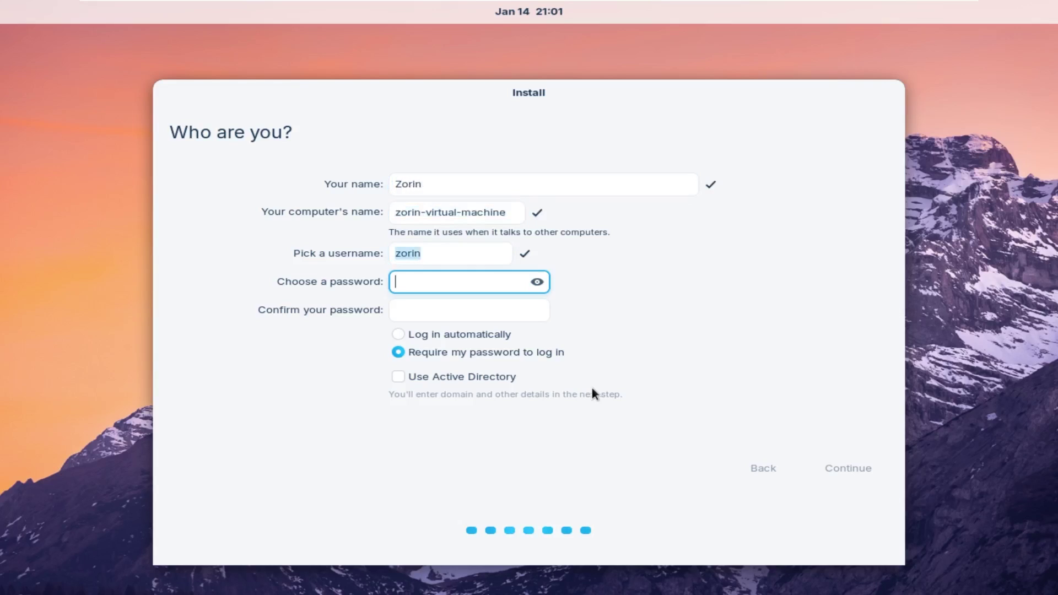
pyautogui.write('zorin')
pyautogui.press('Tab')
pyautogui.write('zorin')
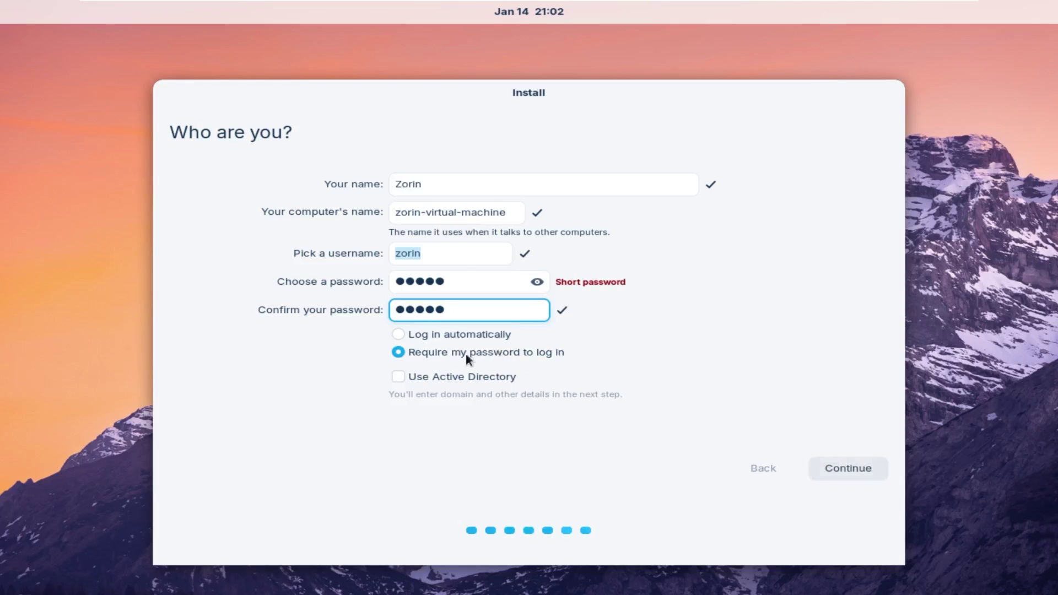
# Leave Active Directory off and submit the account details to begin copying files.
pyautogui.click(408, 377)
pyautogui.click(407, 376)
pyautogui.click(827, 473)
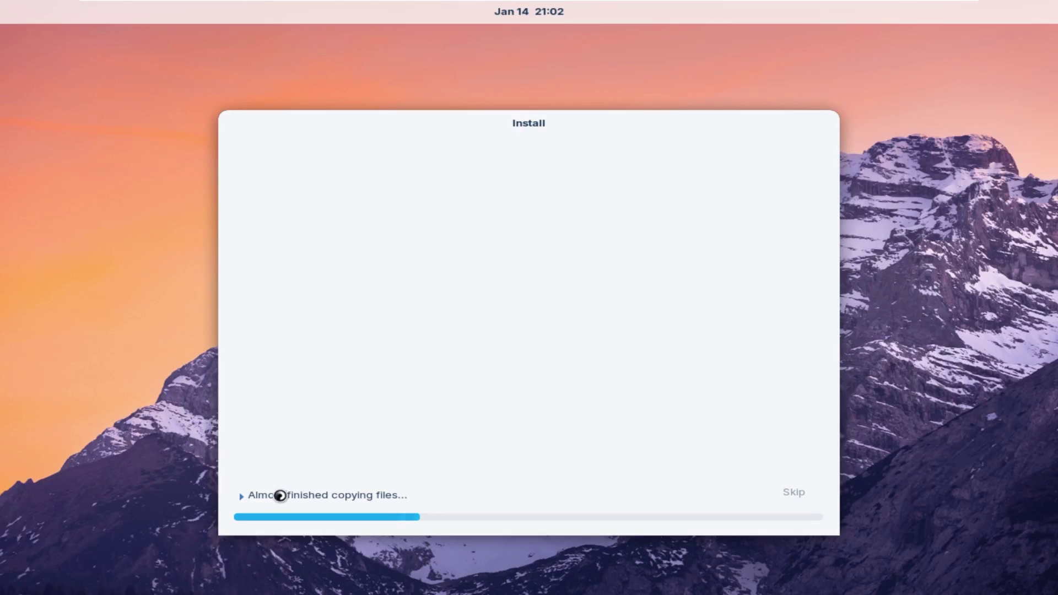
# Expand the installation log and wait for the install to finish and restart to the login screen.
pyautogui.click(278, 497)
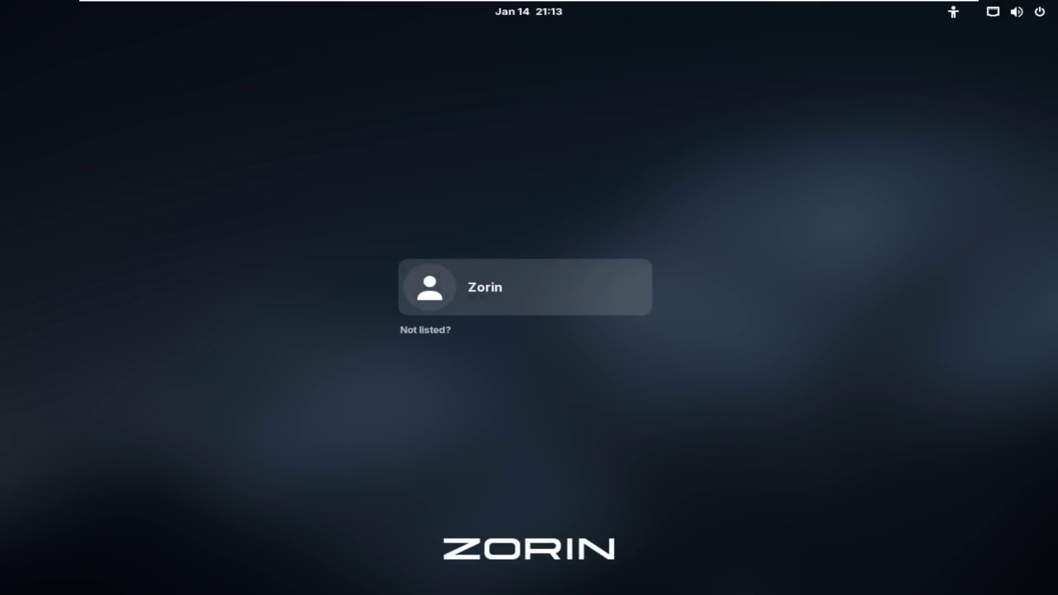
# Log in to the new account, open Settings from the Zorin menu, and centre the Welcome window.
pyautogui.press('Return')
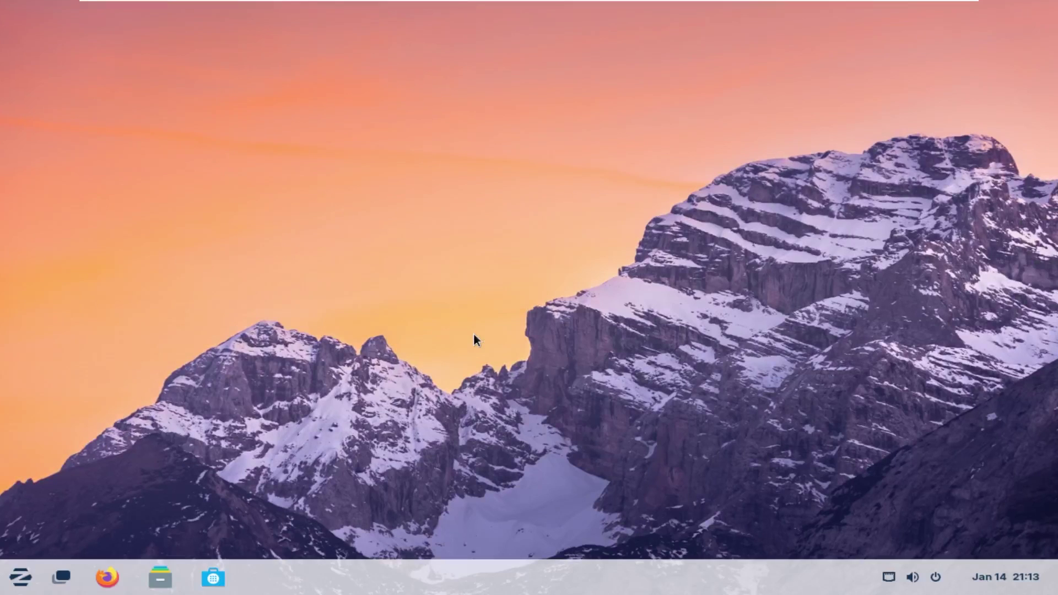
pyautogui.click(17, 579)
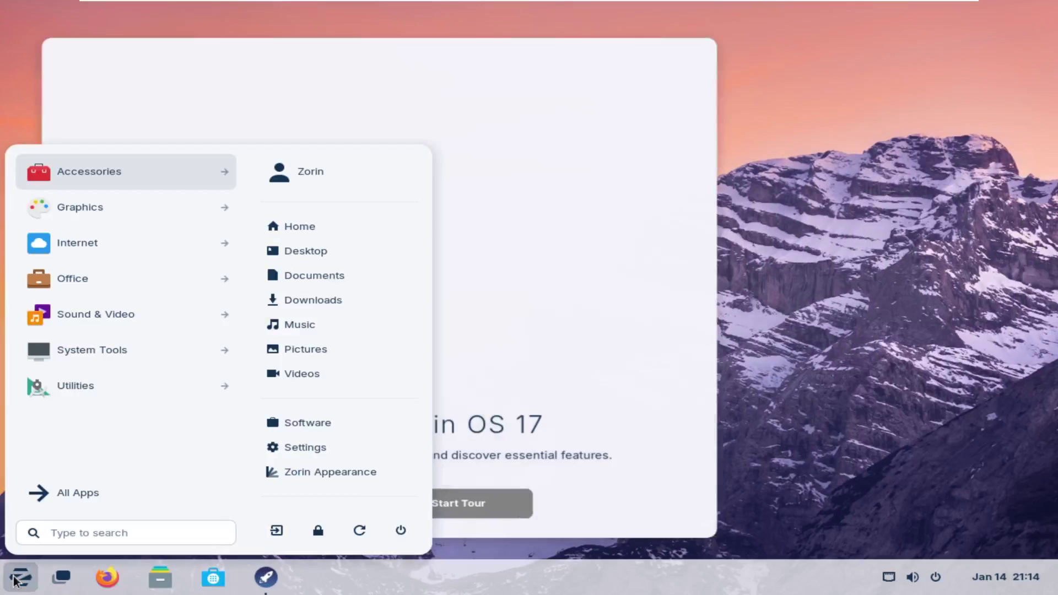
pyautogui.click(309, 448)
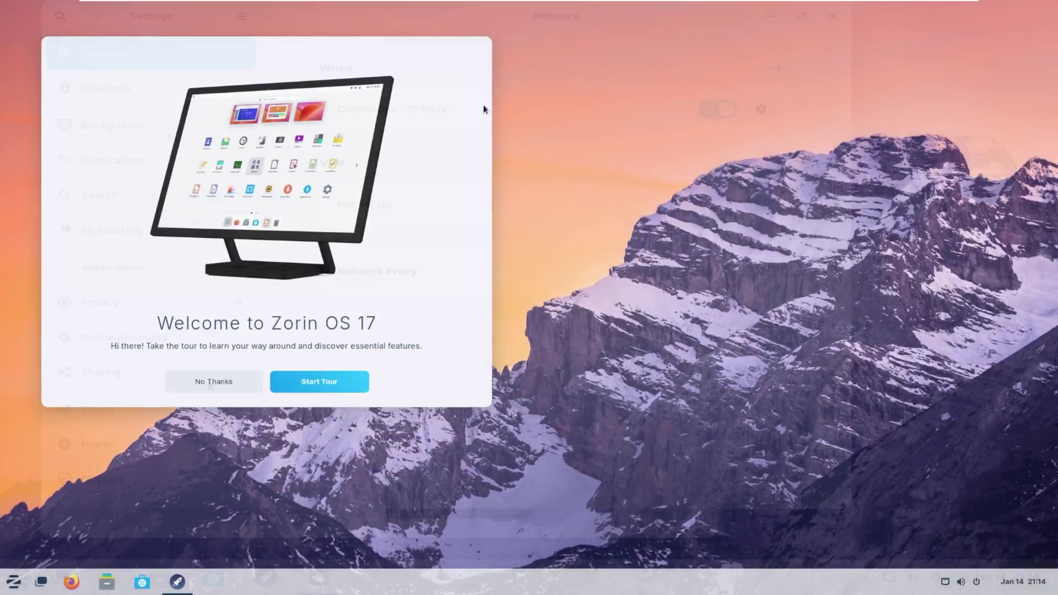
pyautogui.moveTo(474, 67); pyautogui.dragTo(602, 86)
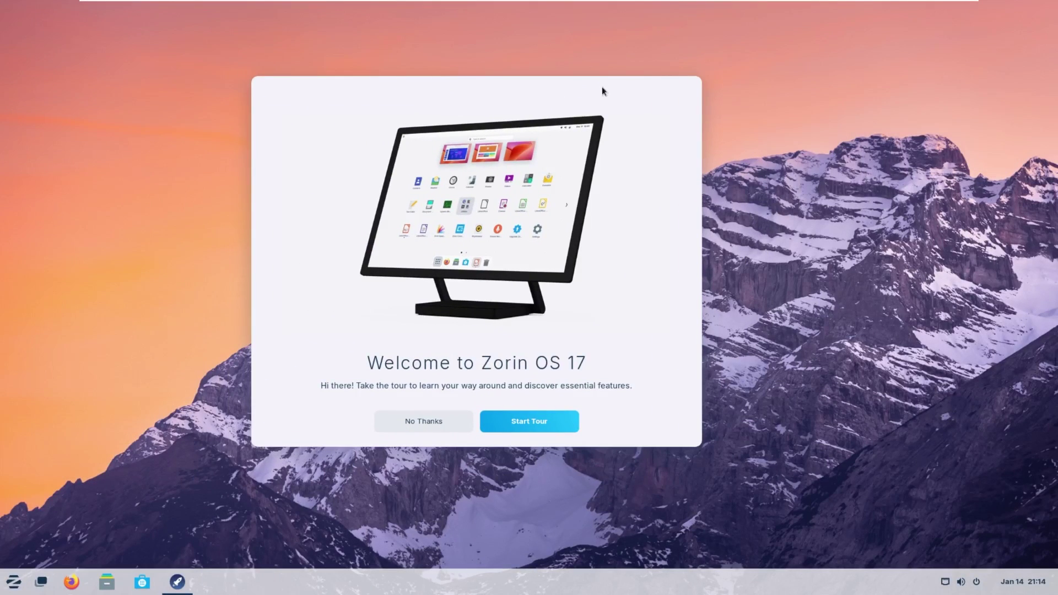
# Start the welcome tour, launch Zorin Appearance from the desktop look page, and minimize it.
pyautogui.click(535, 425)
pyautogui.click(670, 91)
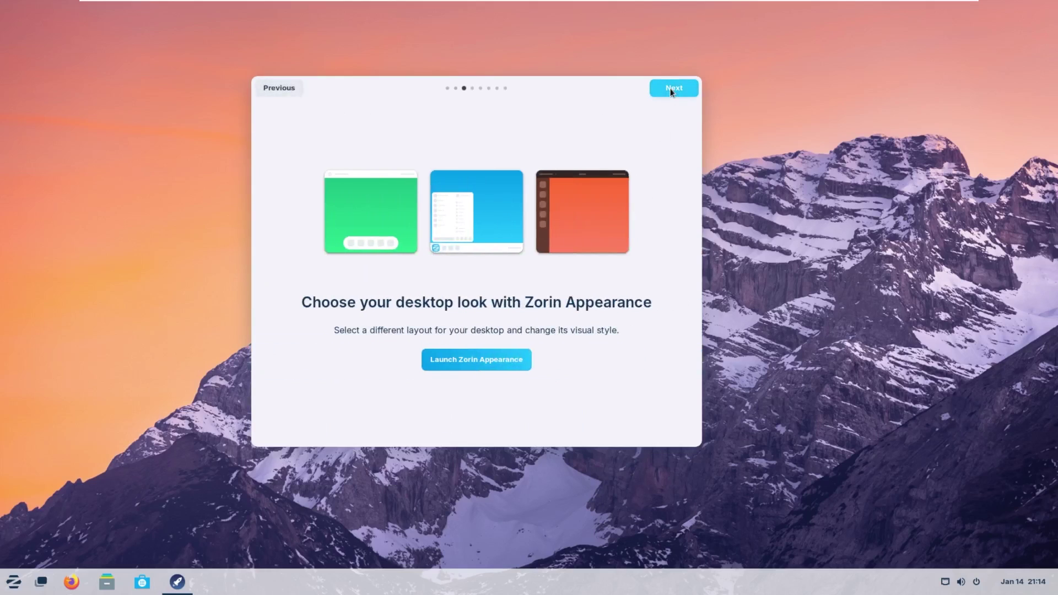
pyautogui.click(671, 91)
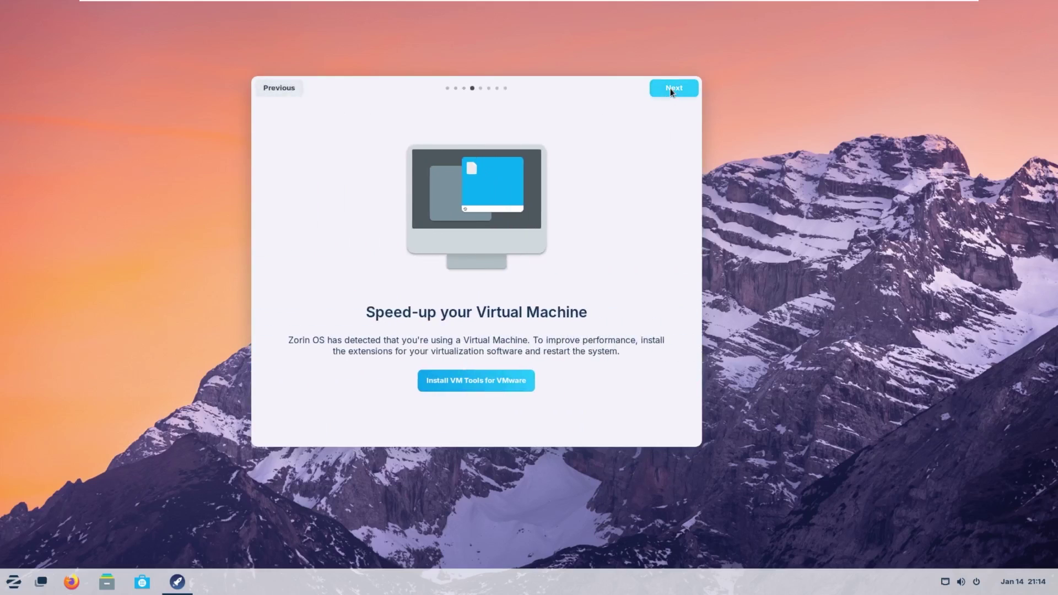
pyautogui.click(289, 89)
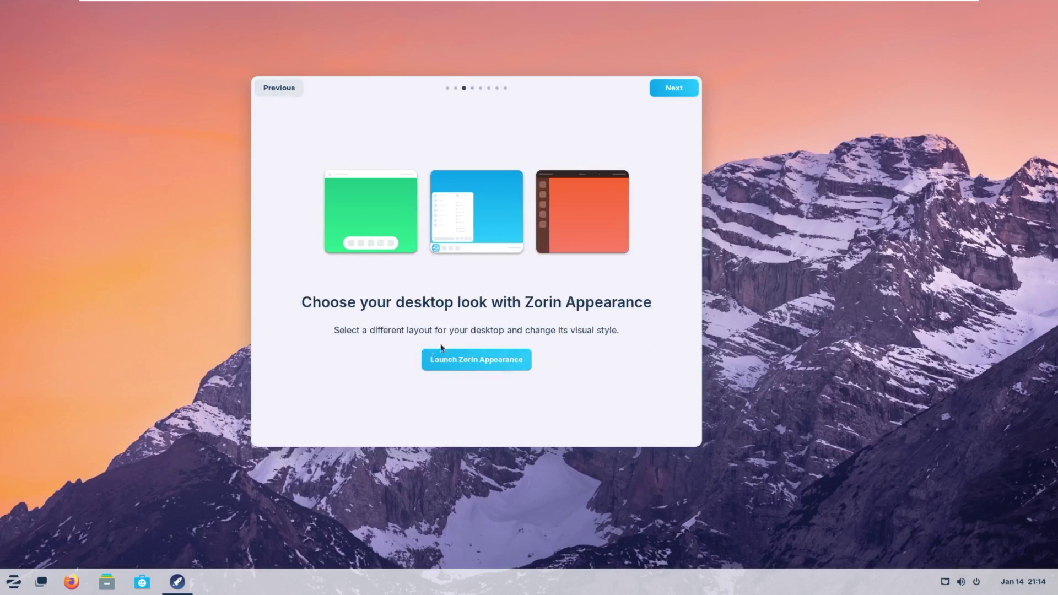
pyautogui.click(507, 358)
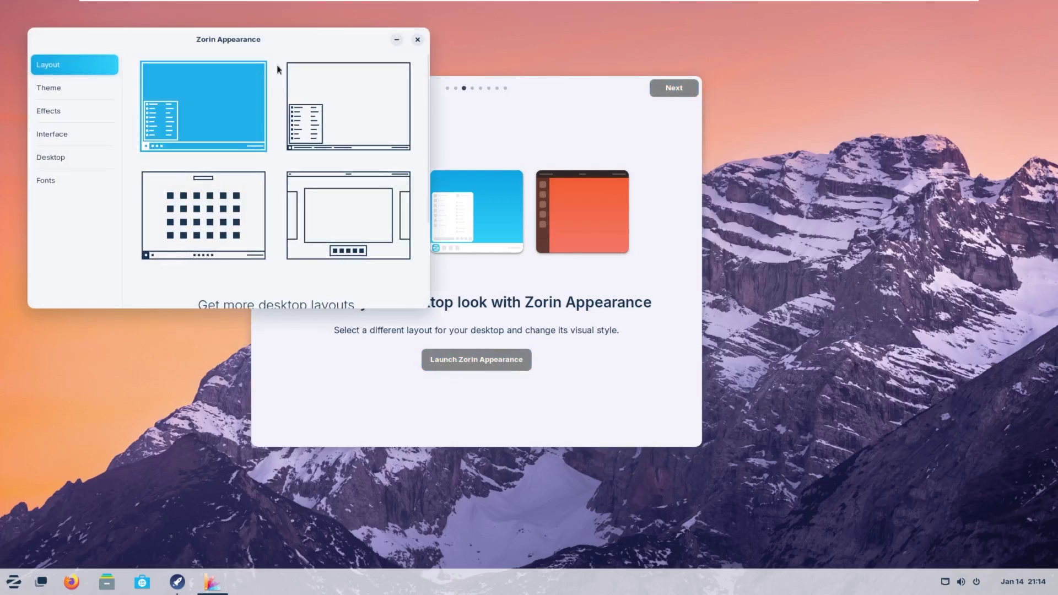
pyautogui.click(397, 39)
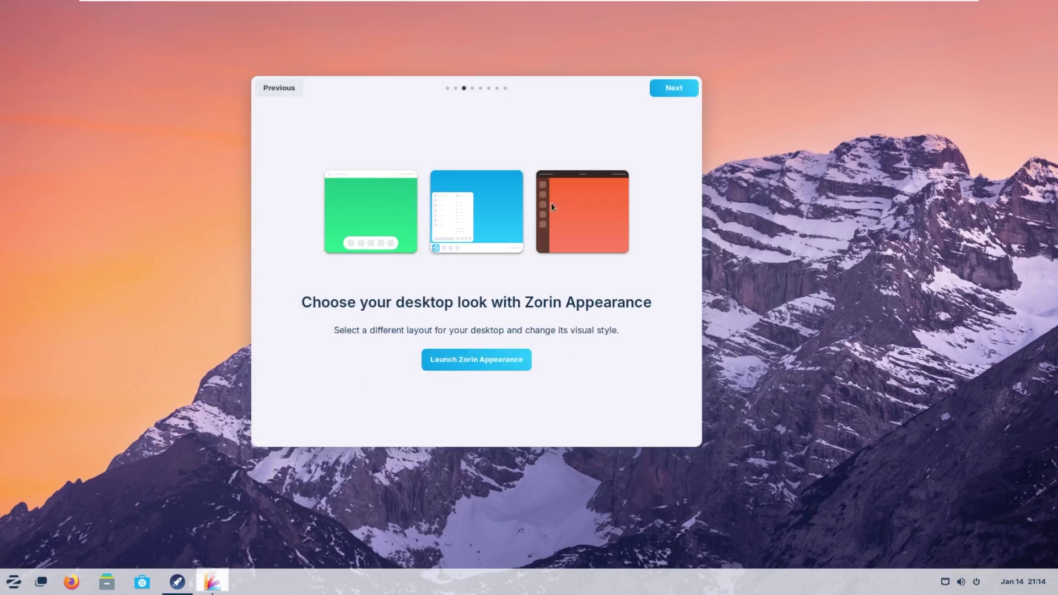
# Advance through the online accounts, Zorin Connect and Software pages until the tour closes.
pyautogui.click(684, 90)
pyautogui.click(679, 89)
pyautogui.click(289, 88)
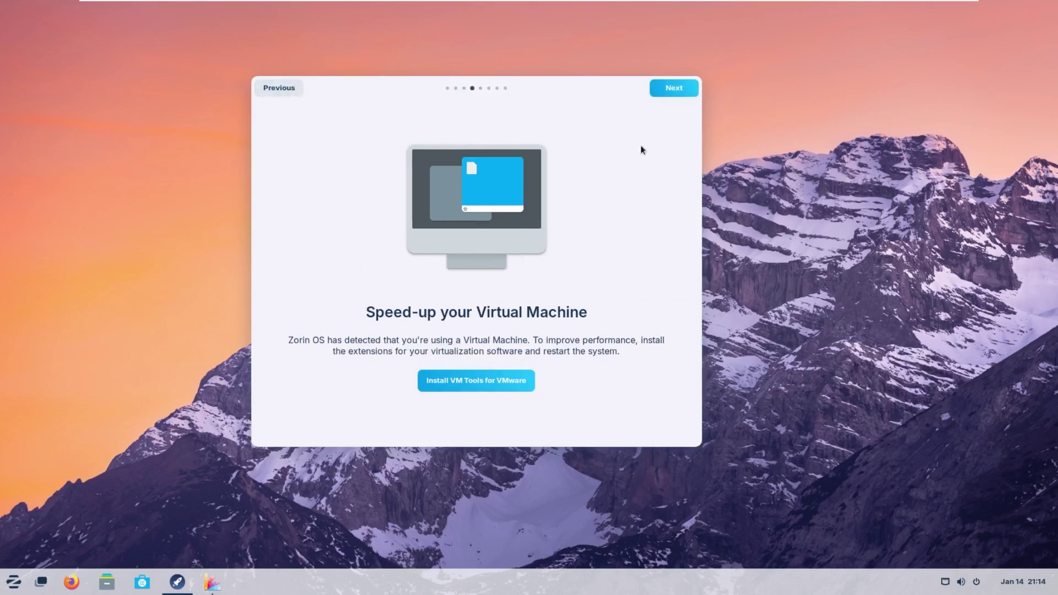
pyautogui.click(673, 88)
pyautogui.click(674, 89)
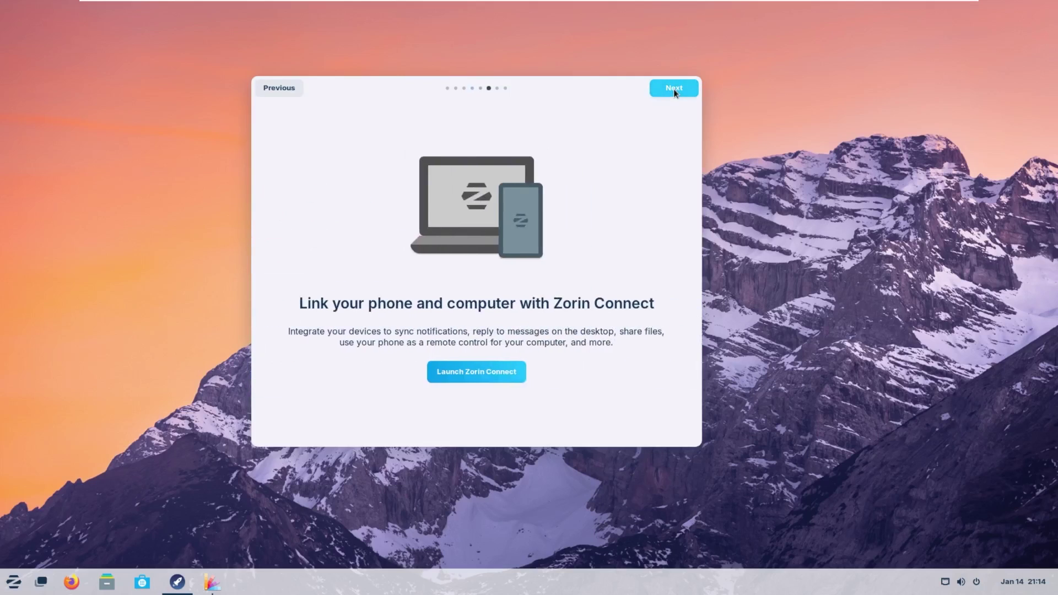
pyautogui.click(675, 92)
pyautogui.click(675, 93)
pyautogui.click(675, 92)
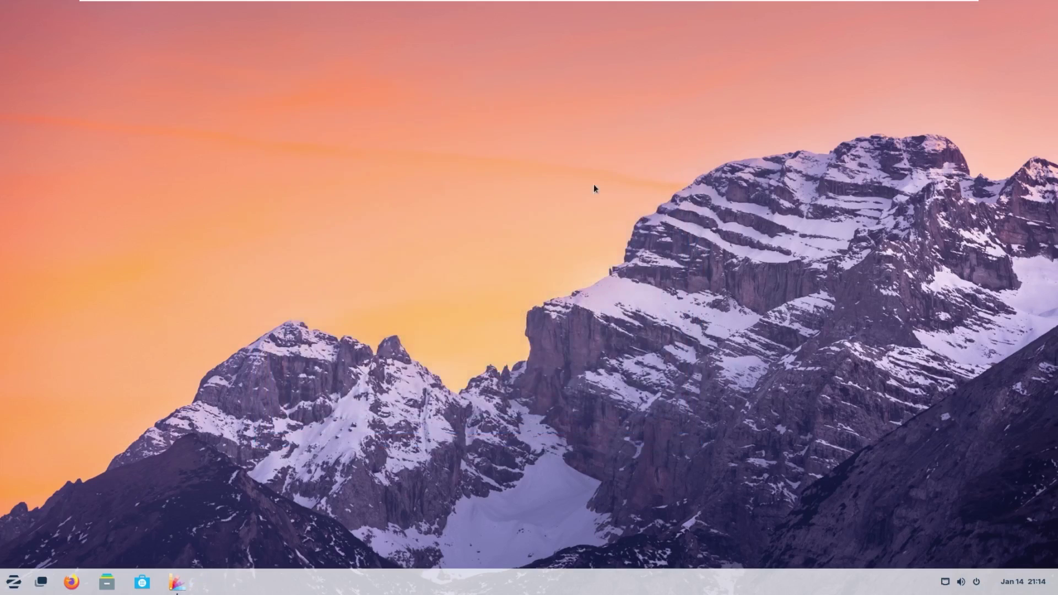
# Restore the Zorin Appearance window and check the applications menu in the current layout.
pyautogui.click(178, 582)
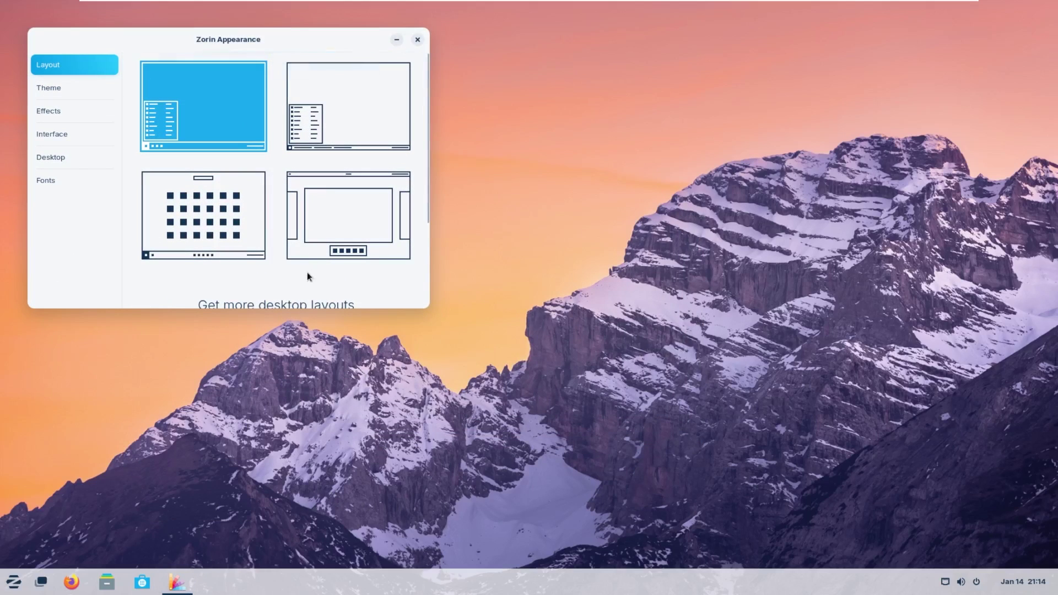
pyautogui.scroll(-3, 219, 118)
pyautogui.scroll(3, 236, 179)
pyautogui.click(12, 582)
pyautogui.click(555, 544)
# Try the second desktop layout, close Files, then apply the third, centred-dock layout.
pyautogui.click(348, 92)
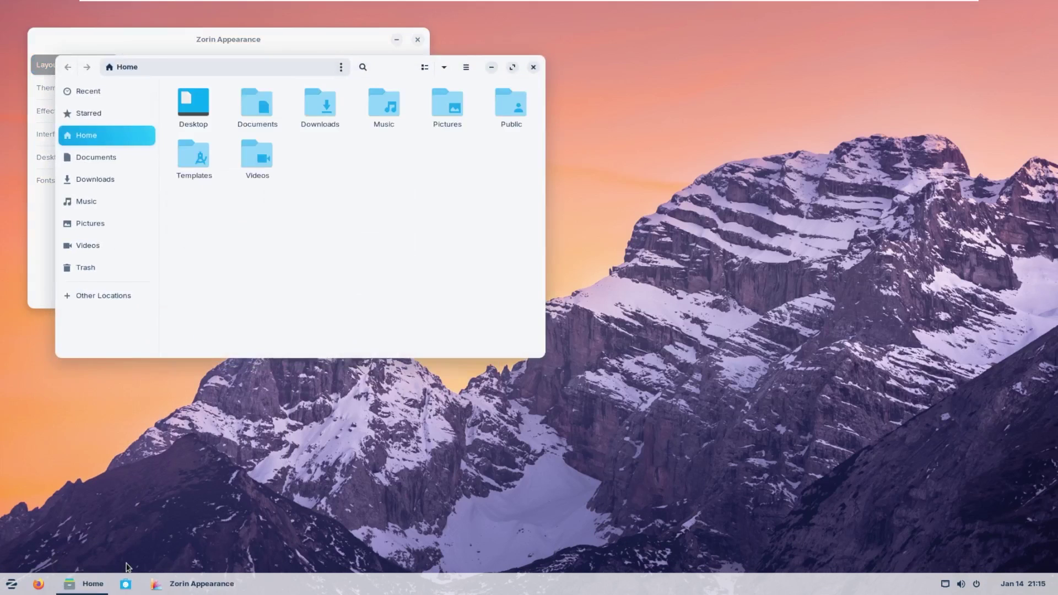
pyautogui.click(11, 588)
pyautogui.click(251, 583)
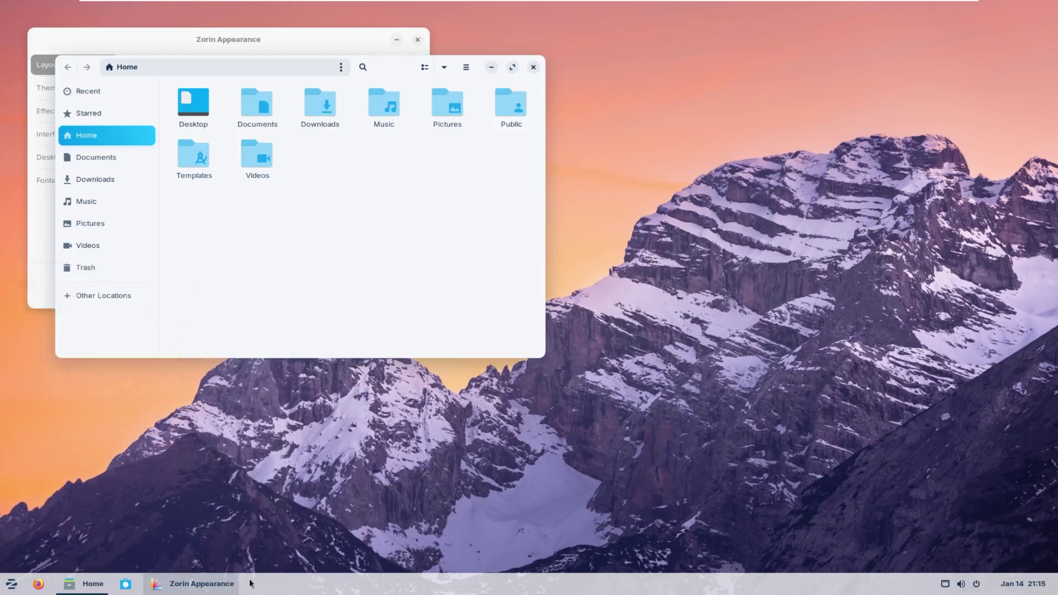
pyautogui.click(533, 67)
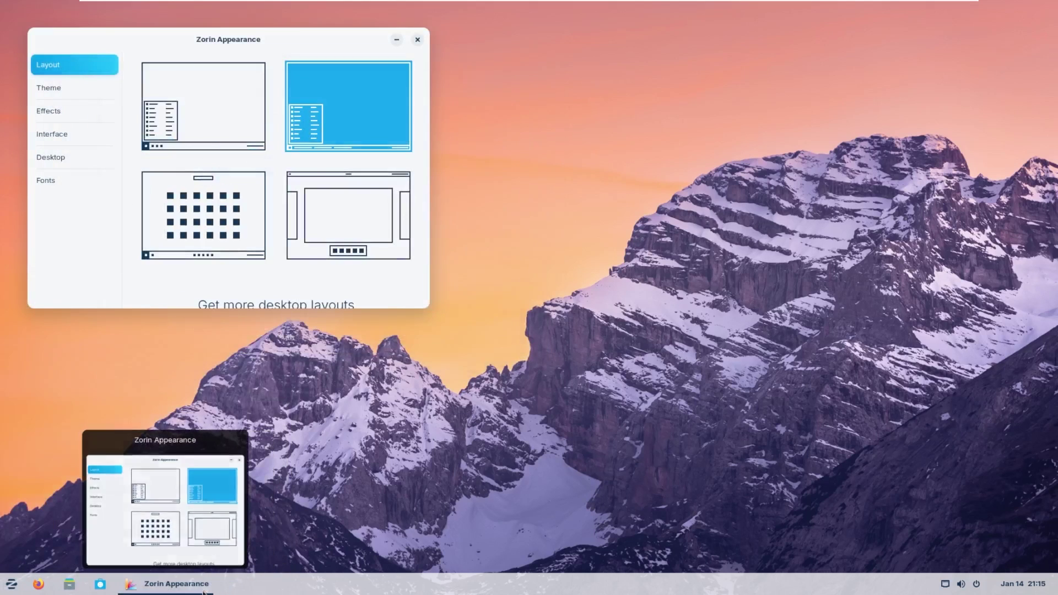
pyautogui.click(234, 232)
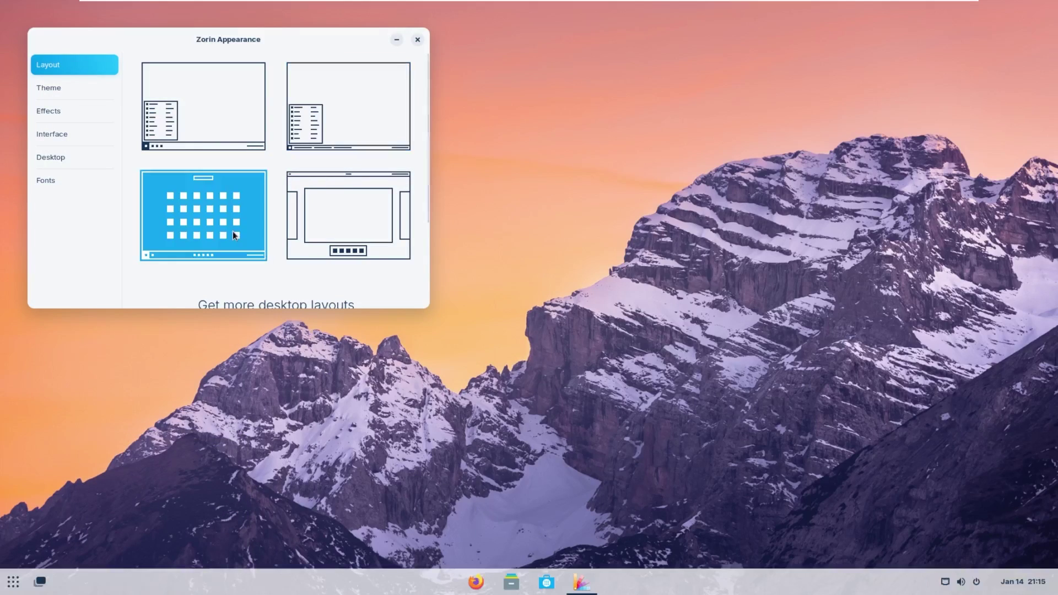
# Browse the full app grid in the centred-dock layout, then return to Zorin Appearance.
pyautogui.click(12, 583)
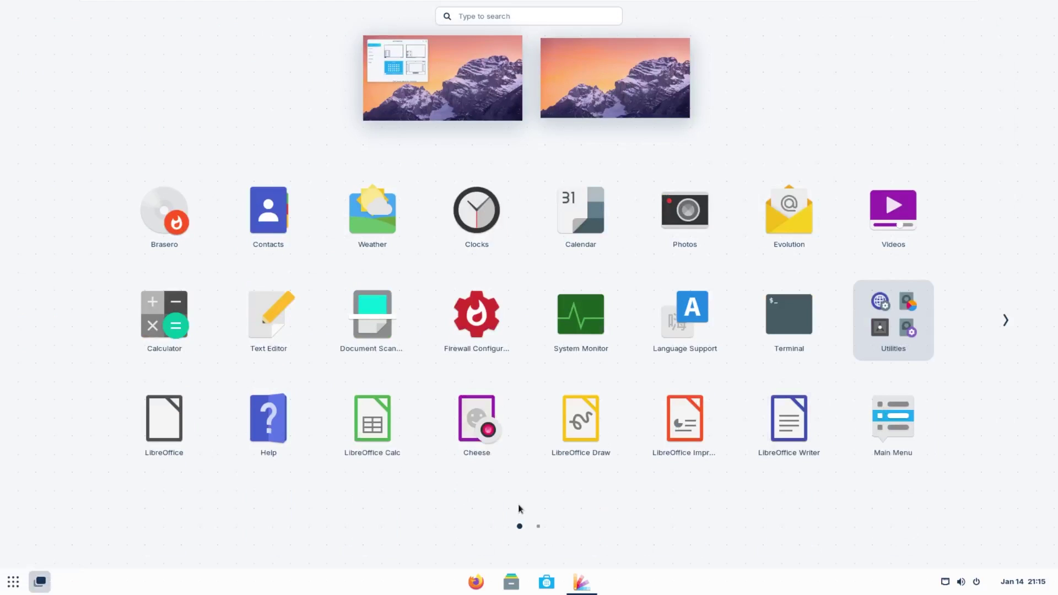
pyautogui.scroll(-1, 534, 503)
pyautogui.scroll(1, 534, 503)
pyautogui.click(10, 582)
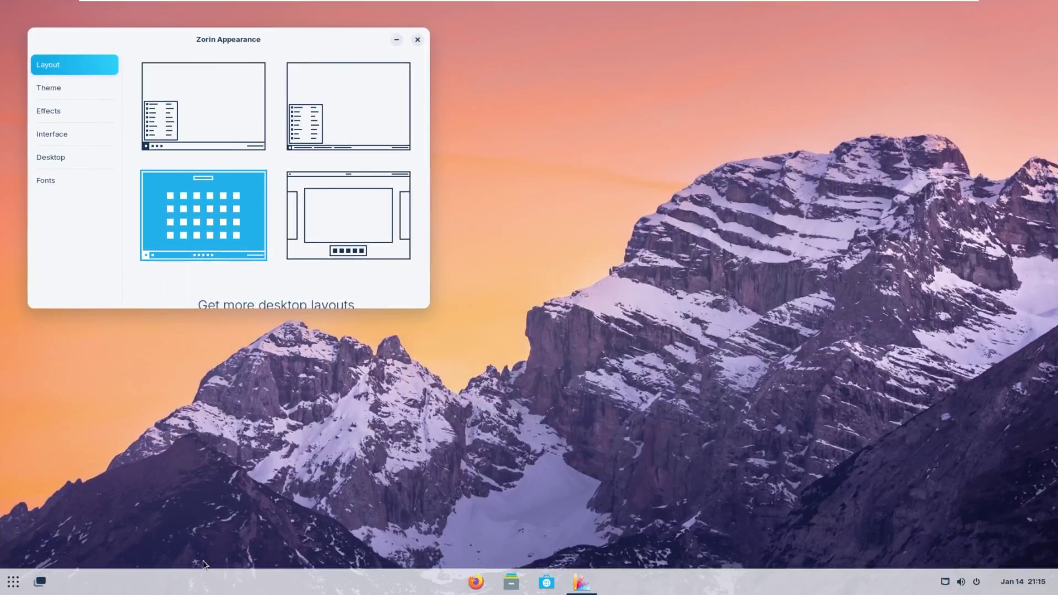
pyautogui.click(11, 583)
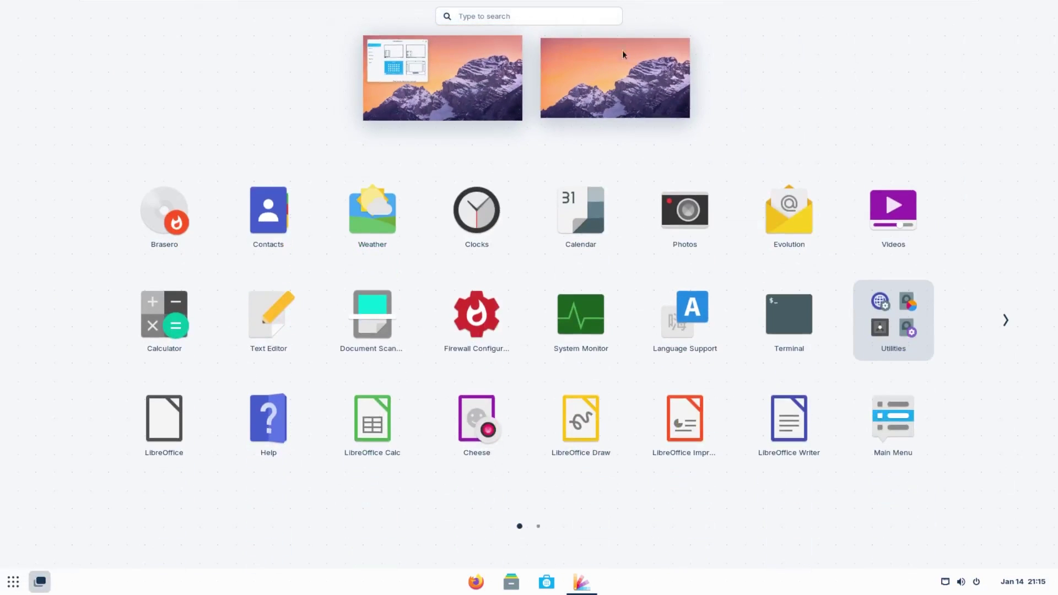
pyautogui.click(490, 88)
# Try the top-panel layout with its activities overview, then close Firefox.
pyautogui.click(322, 231)
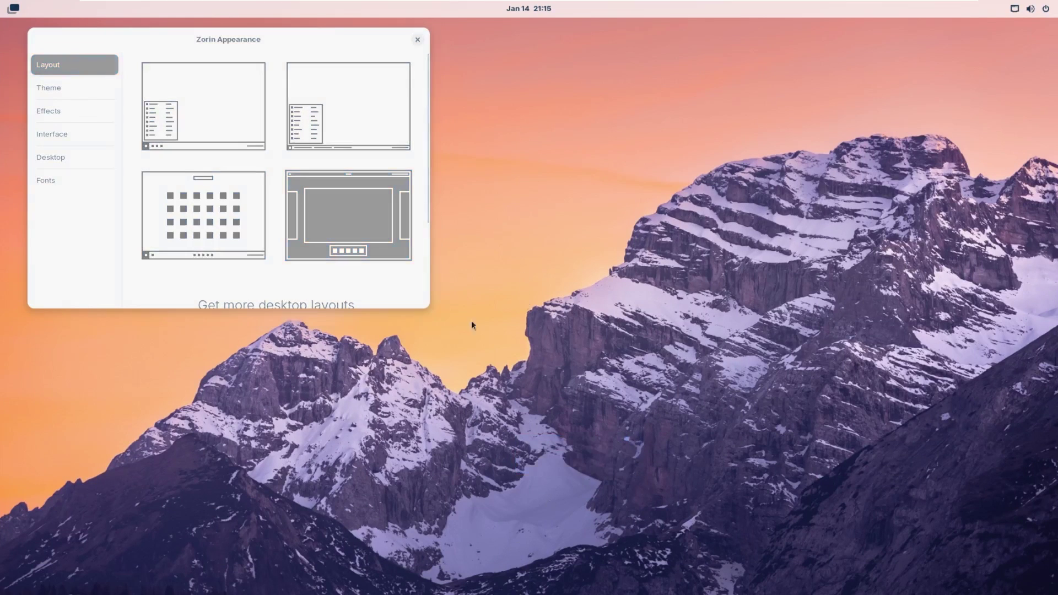
pyautogui.click(25, 8)
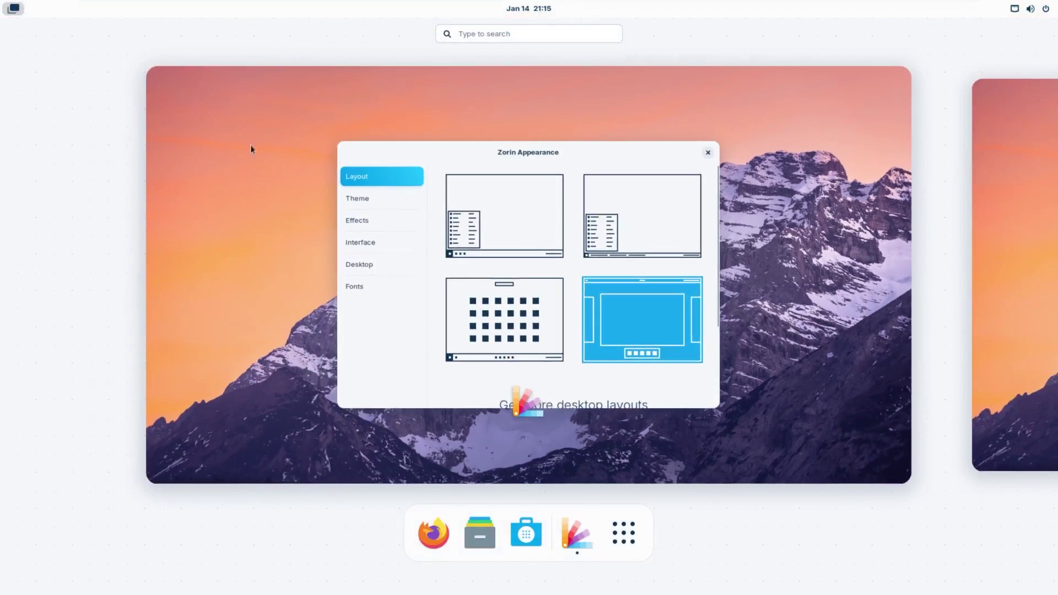
pyautogui.click(435, 539)
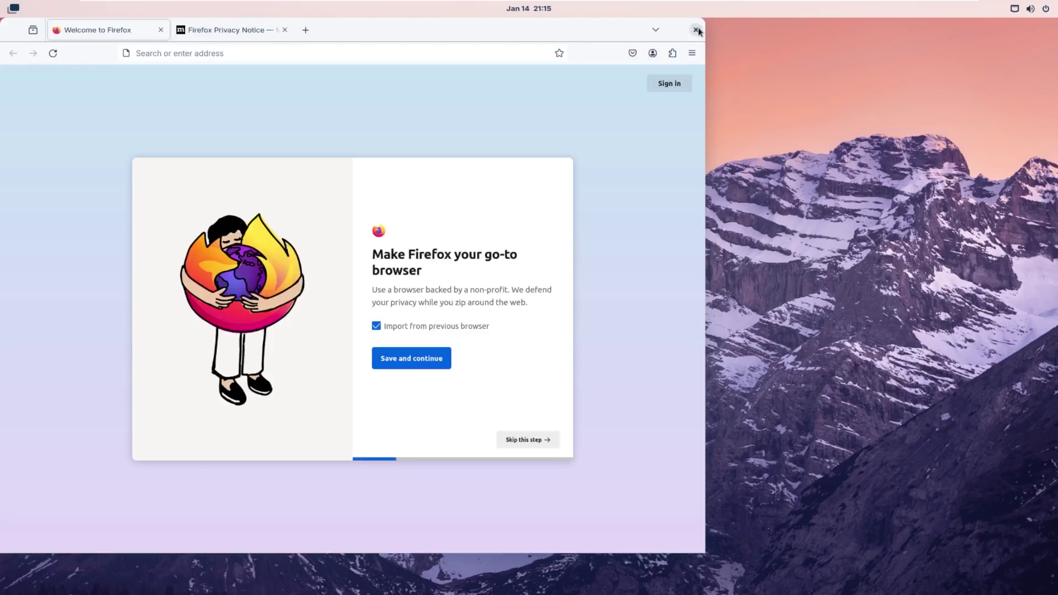
pyautogui.click(695, 30)
# Switch back to the classic bottom-taskbar layout, close Zorin Appearance, and show the workspaces overview.
pyautogui.click(239, 114)
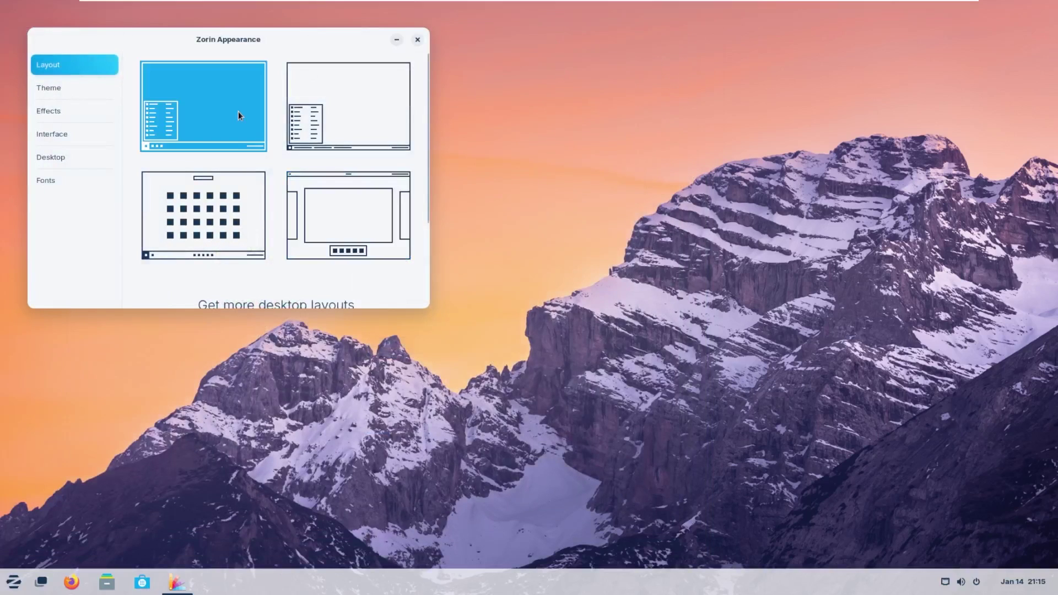
pyautogui.click(418, 40)
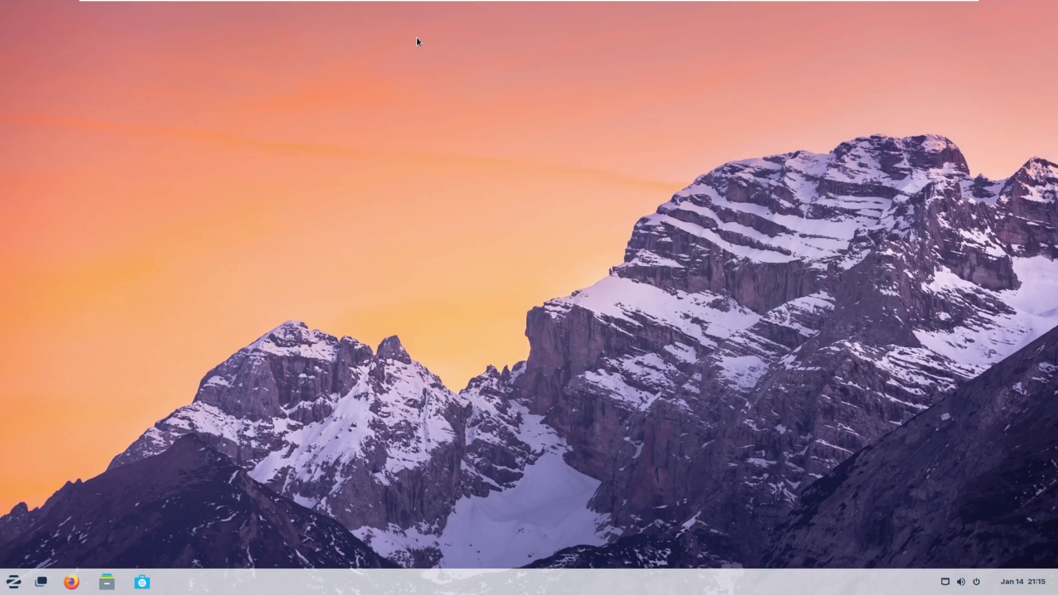
pyautogui.click(22, 590)
pyautogui.click(42, 586)
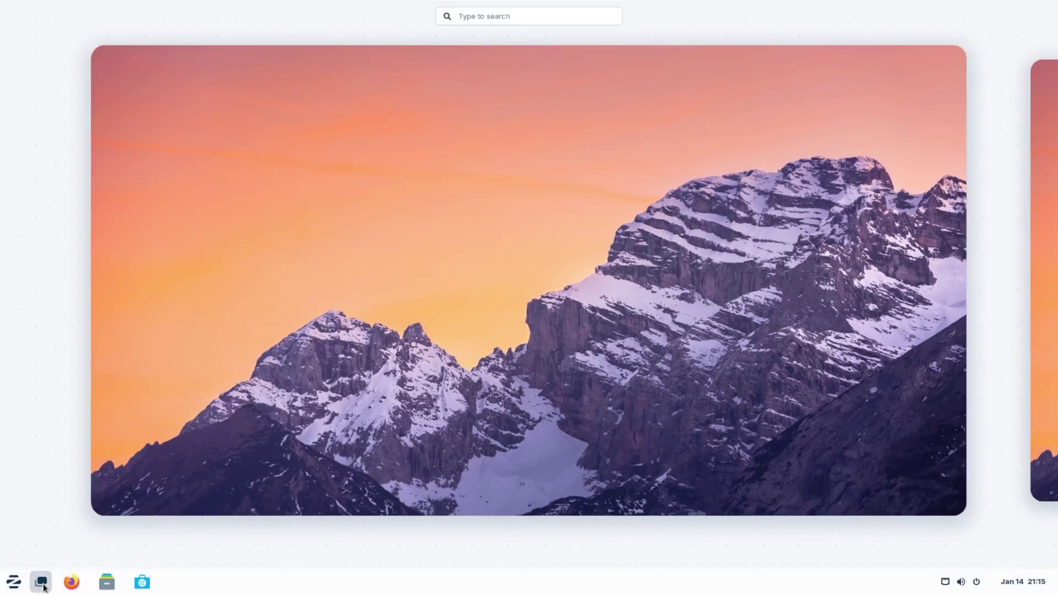
# View quick settings, browse the calendar to March and back to February 28, then open the Zorin menu.
pyautogui.click(42, 585)
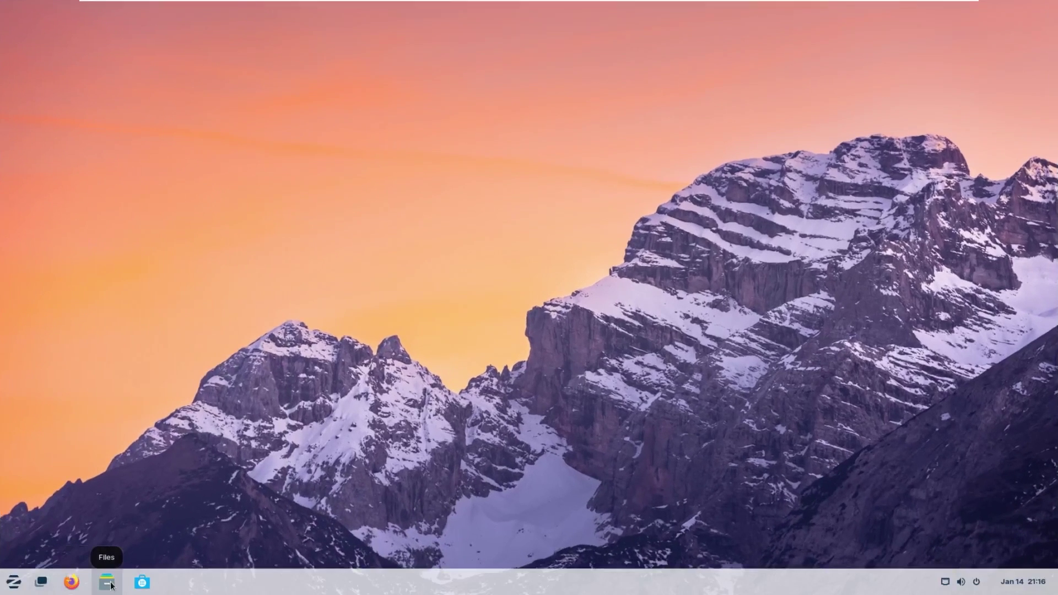
pyautogui.click(945, 582)
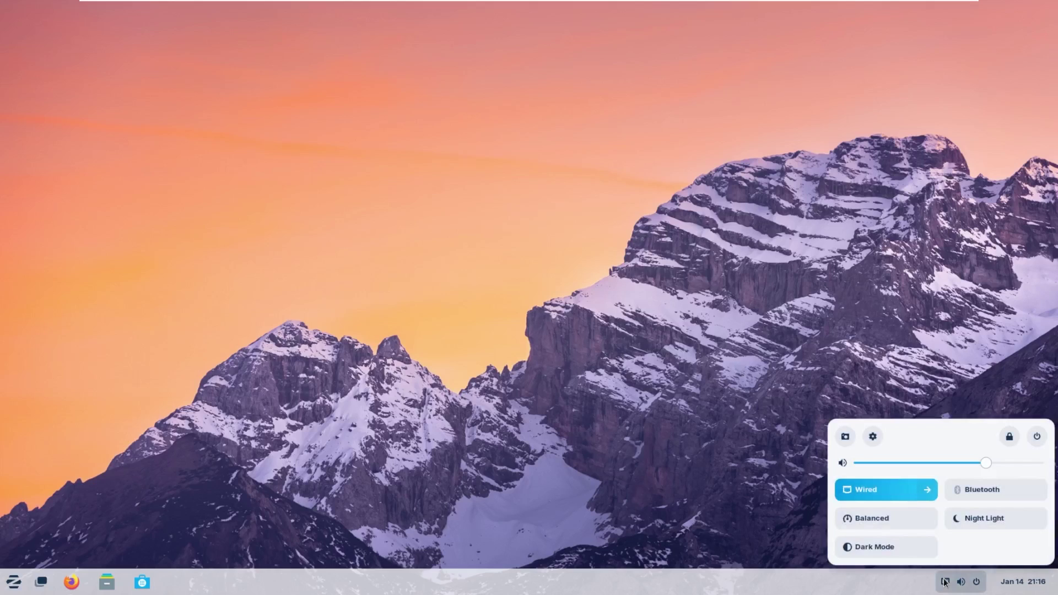
pyautogui.click(1011, 584)
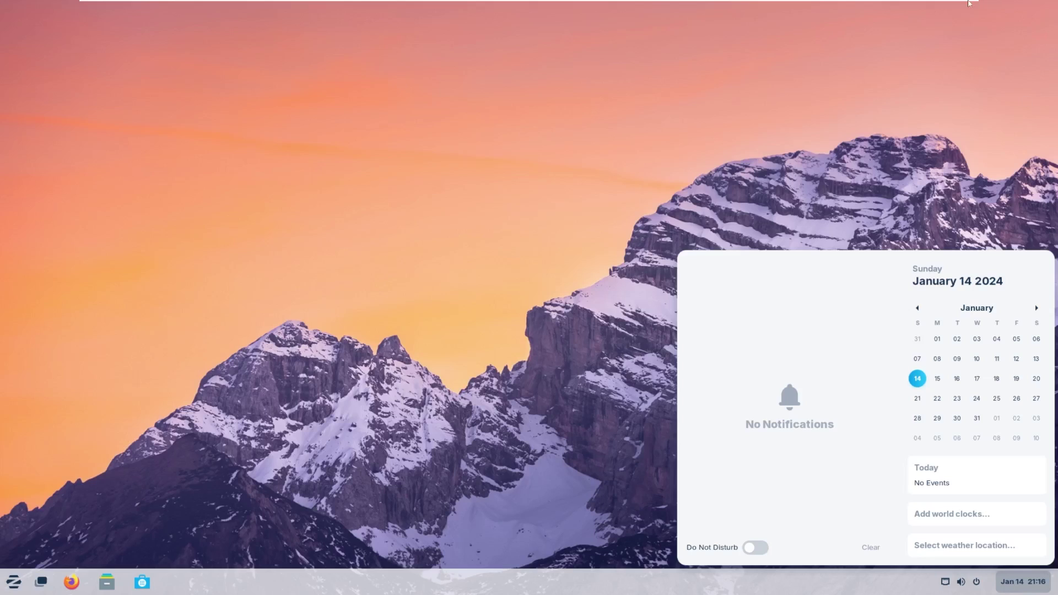
pyautogui.click(1037, 308)
pyautogui.click(1037, 308)
pyautogui.click(1017, 338)
pyautogui.click(977, 338)
pyautogui.press('Escape')
pyautogui.click(14, 582)
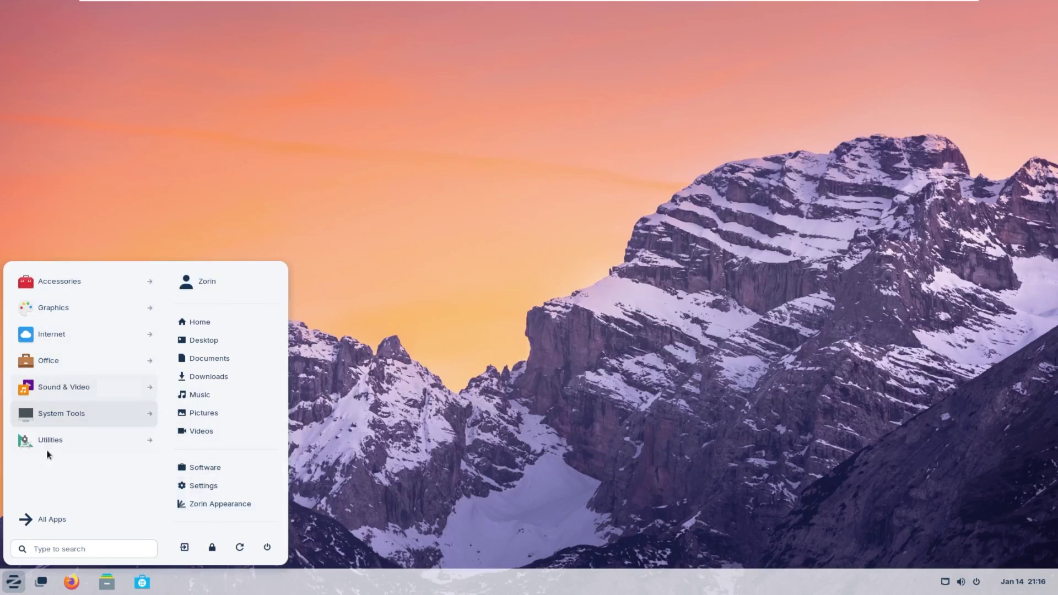
# Browse the All Apps, Utilities, Sound & Video and System Tools categories in the Zorin menu.
pyautogui.click(48, 517)
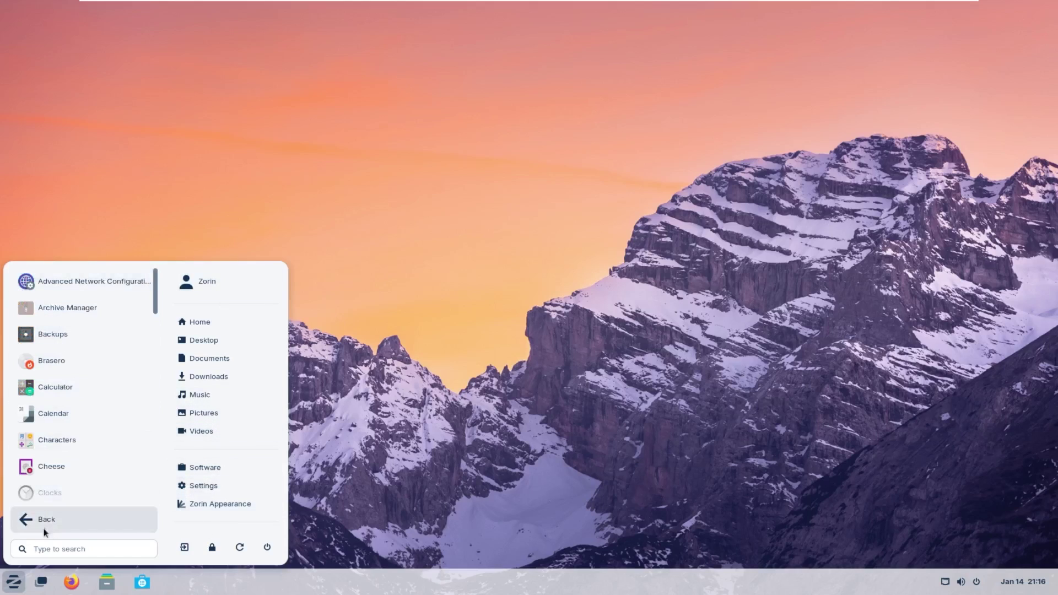
pyautogui.click(44, 521)
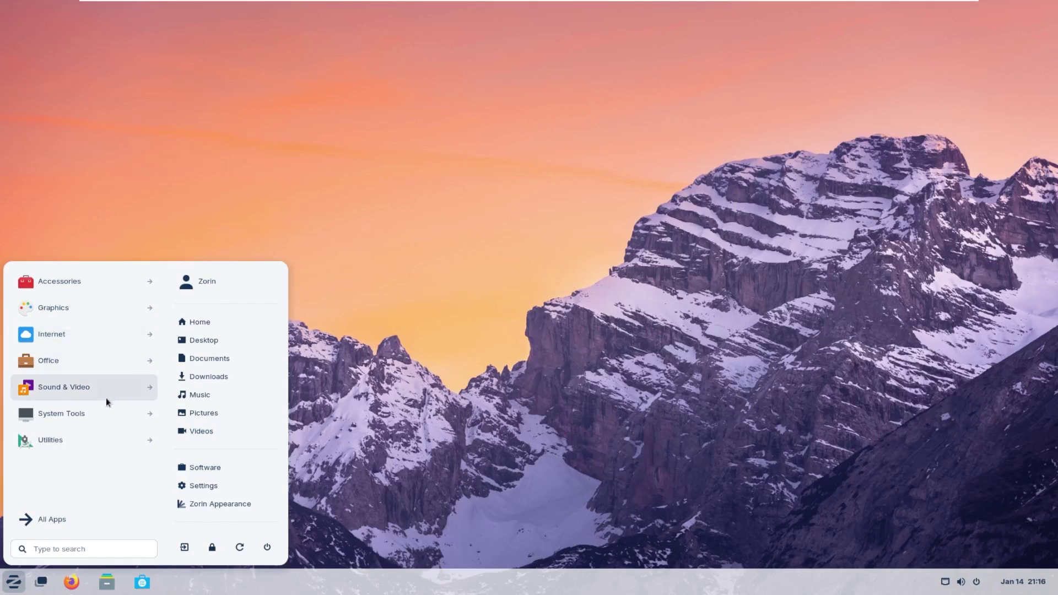
pyautogui.click(153, 445)
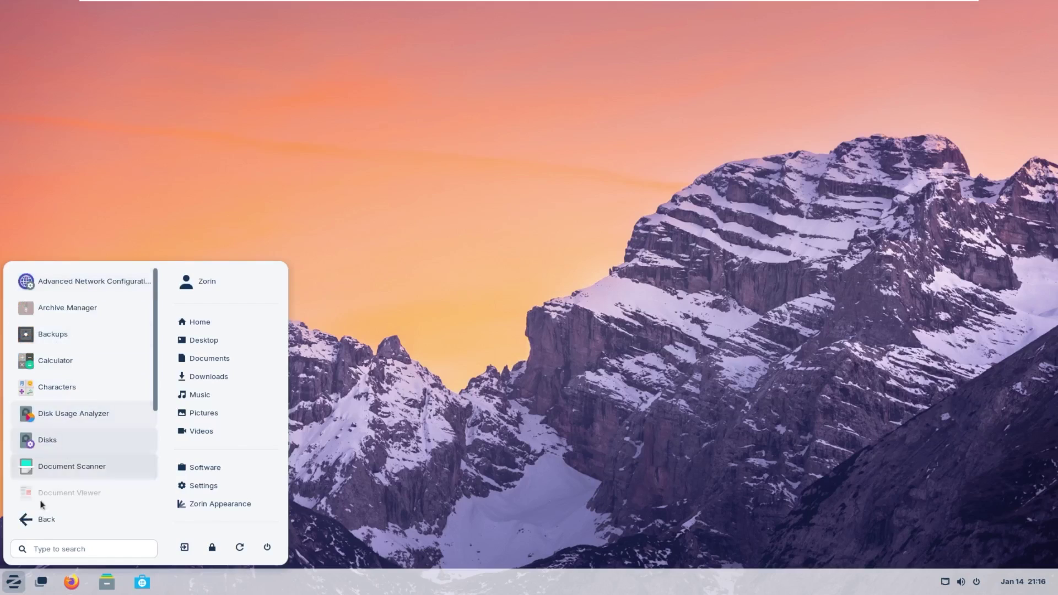
pyautogui.click(43, 518)
pyautogui.click(77, 387)
pyautogui.click(48, 518)
pyautogui.click(61, 414)
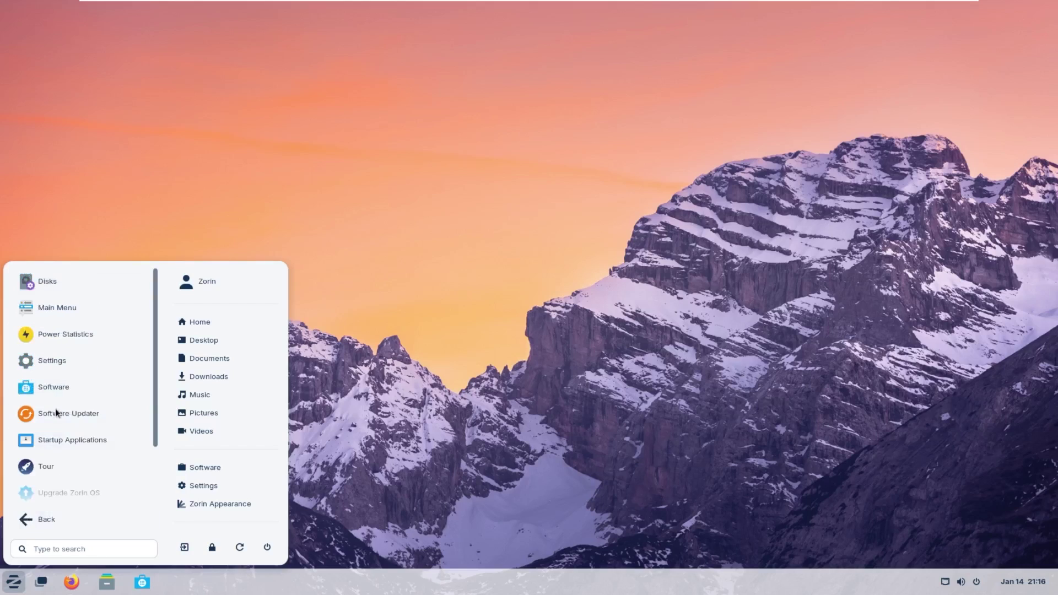
pyautogui.click(70, 522)
# Open a blank LibreOffice Writer document from the Office category, then shrink its window.
pyautogui.click(82, 359)
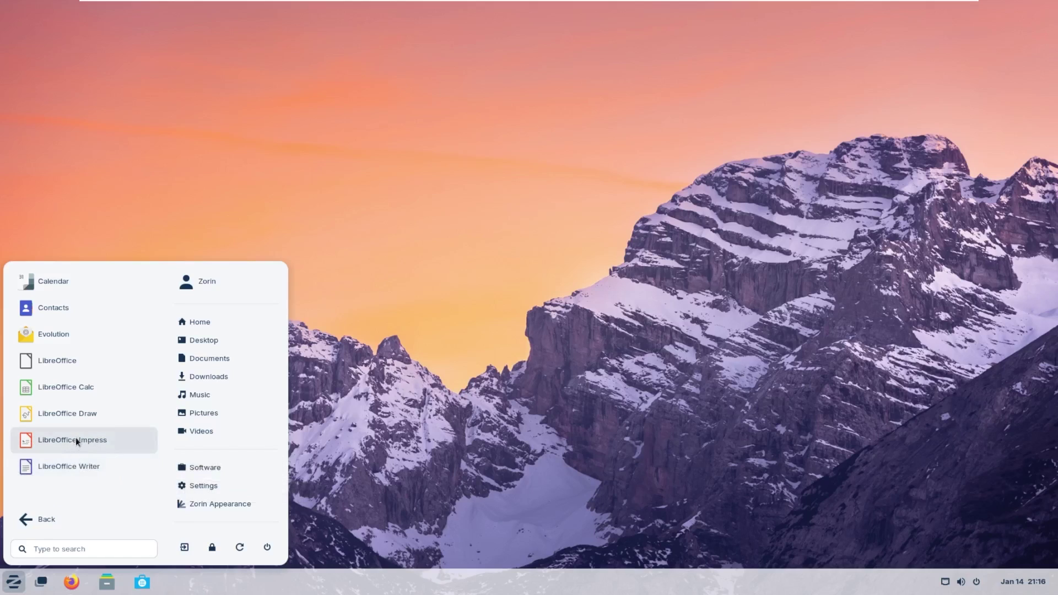
pyautogui.click(61, 364)
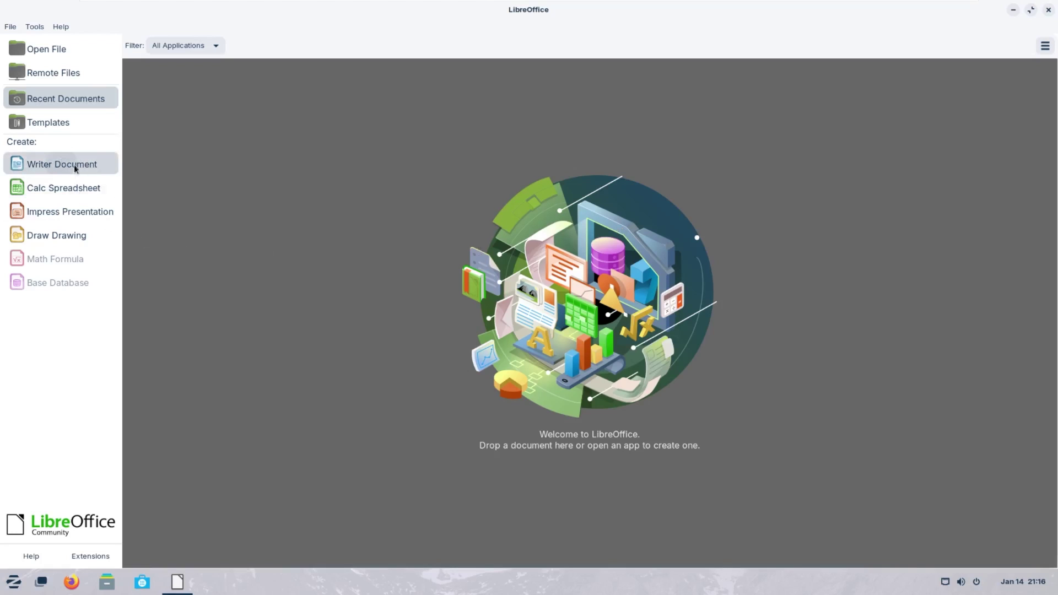
pyautogui.click(74, 167)
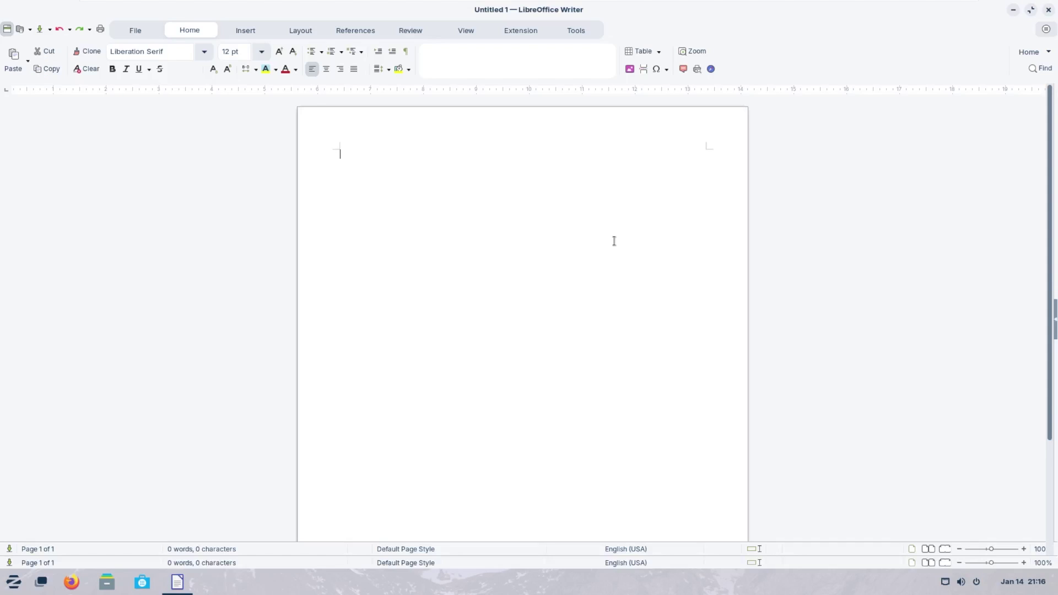
pyautogui.moveTo(574, 17); pyautogui.dragTo(430, 40)
# Reopen the Zorin menu and show the full All Apps list.
pyautogui.click(911, 39)
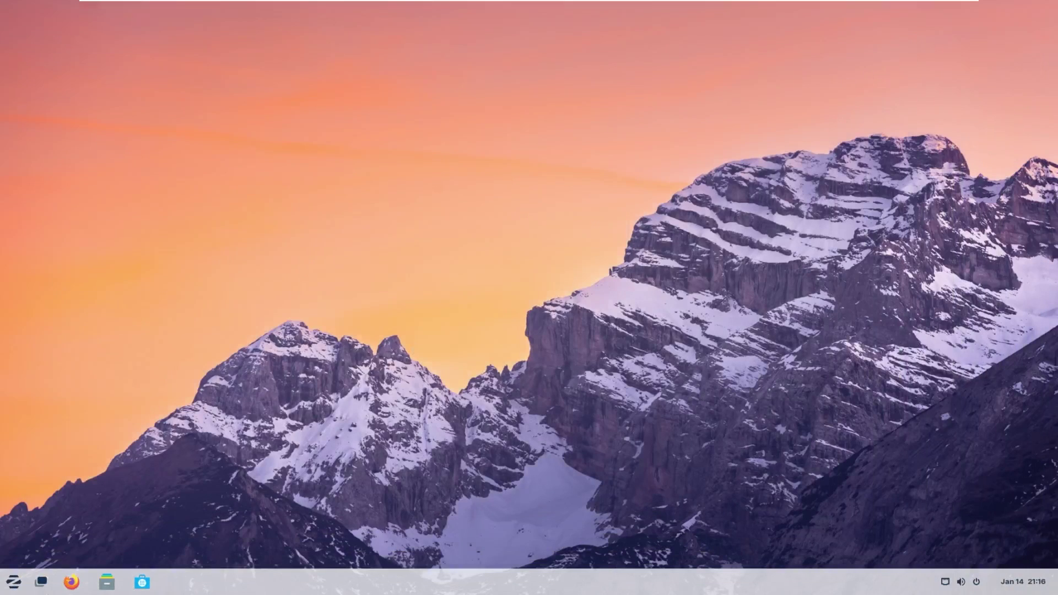
pyautogui.click(13, 582)
pyautogui.click(49, 288)
pyautogui.scroll(-3, 102, 349)
pyautogui.scroll(3, 104, 344)
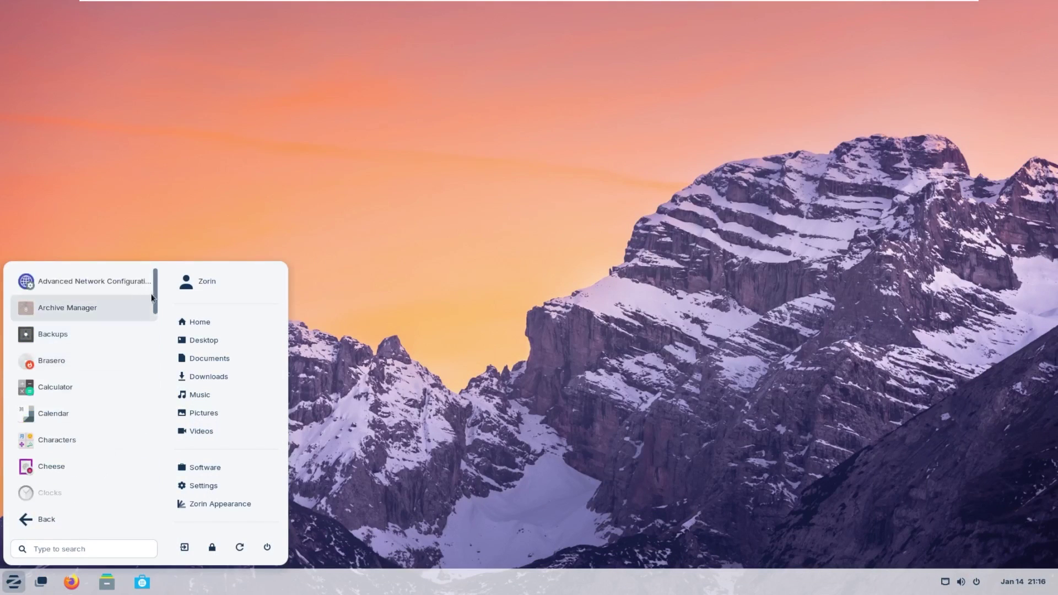
pyautogui.moveTo(155, 292)
pyautogui.mouseDown()
pyautogui.moveTo(156, 474)
pyautogui.moveTo(155, 283)
pyautogui.mouseUp()
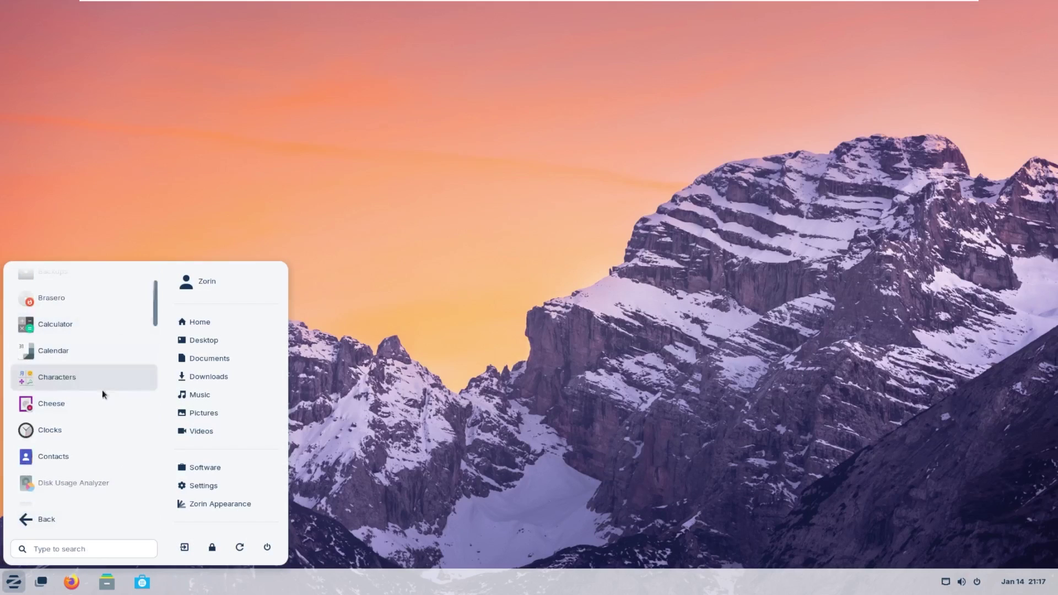
# Scroll the app list to the bottom, past Windows App Support to Zorin Connect.
pyautogui.scroll(-5, 95, 404)
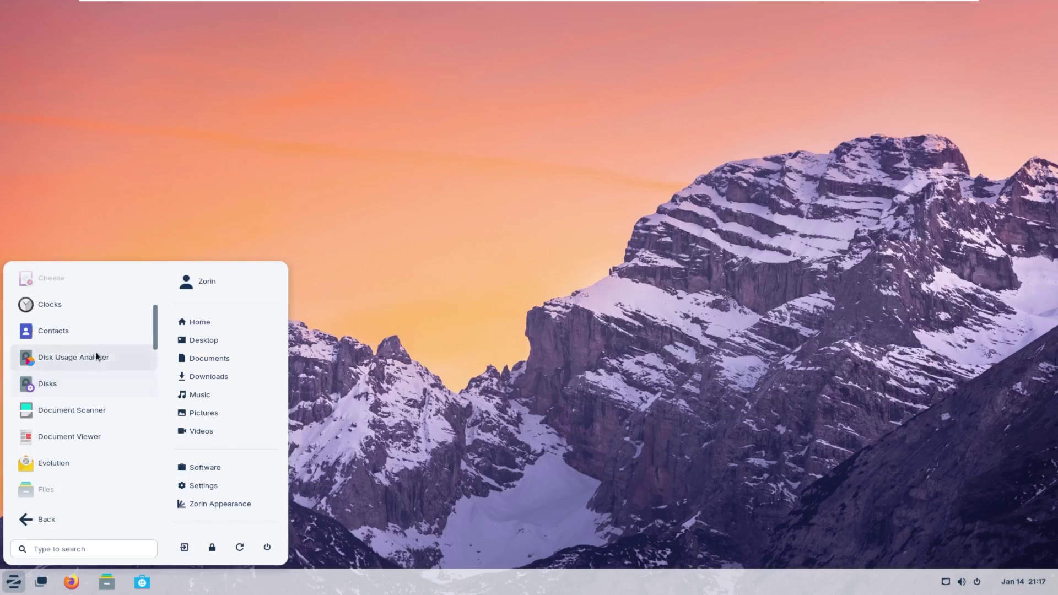
pyautogui.scroll(-5, 89, 424)
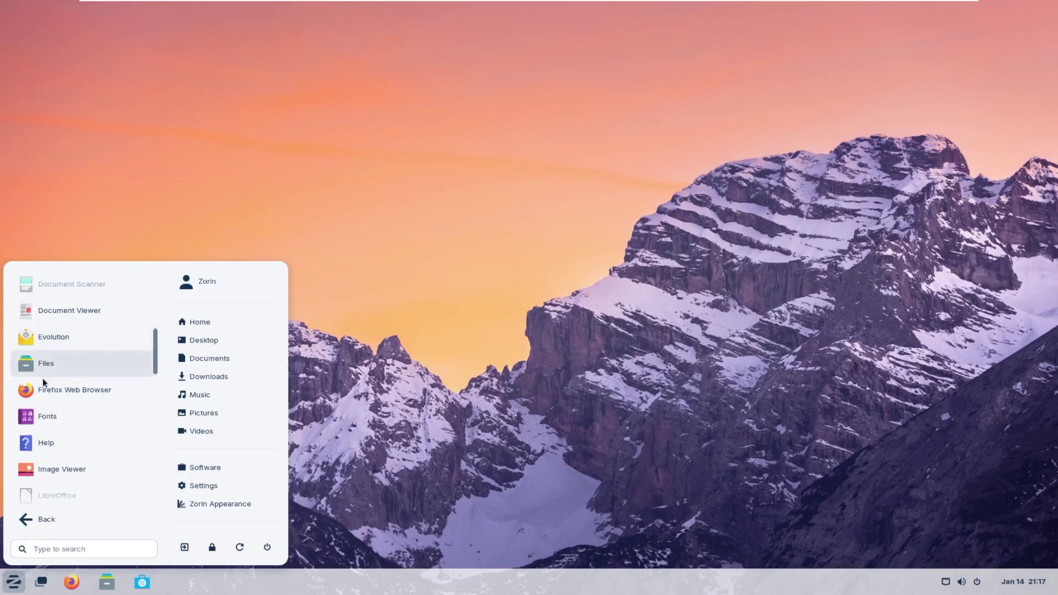
pyautogui.scroll(-5, 33, 380)
pyautogui.scroll(-5, 75, 375)
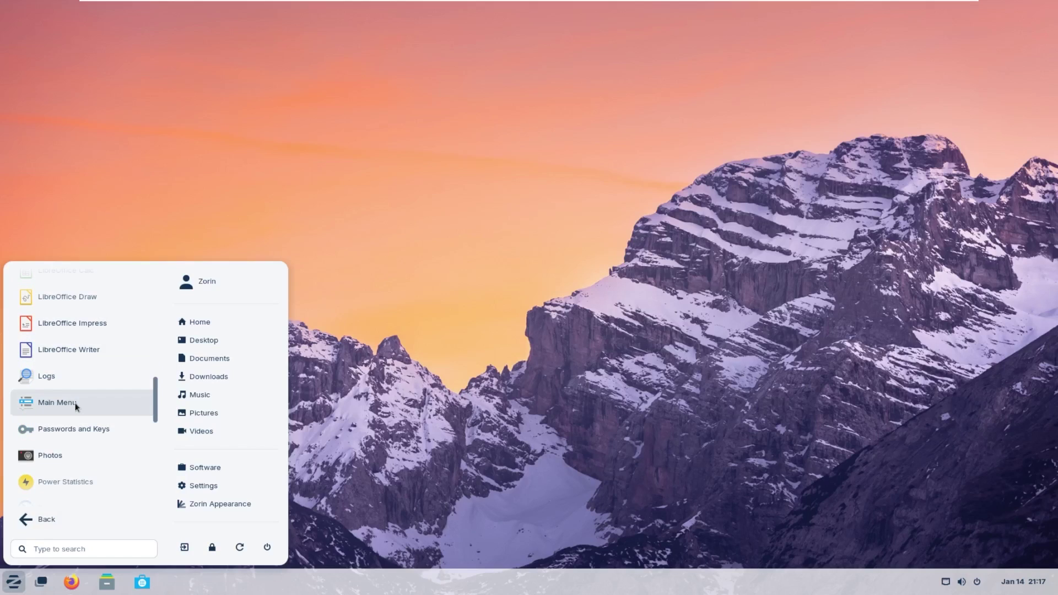
pyautogui.scroll(-2, 75, 407)
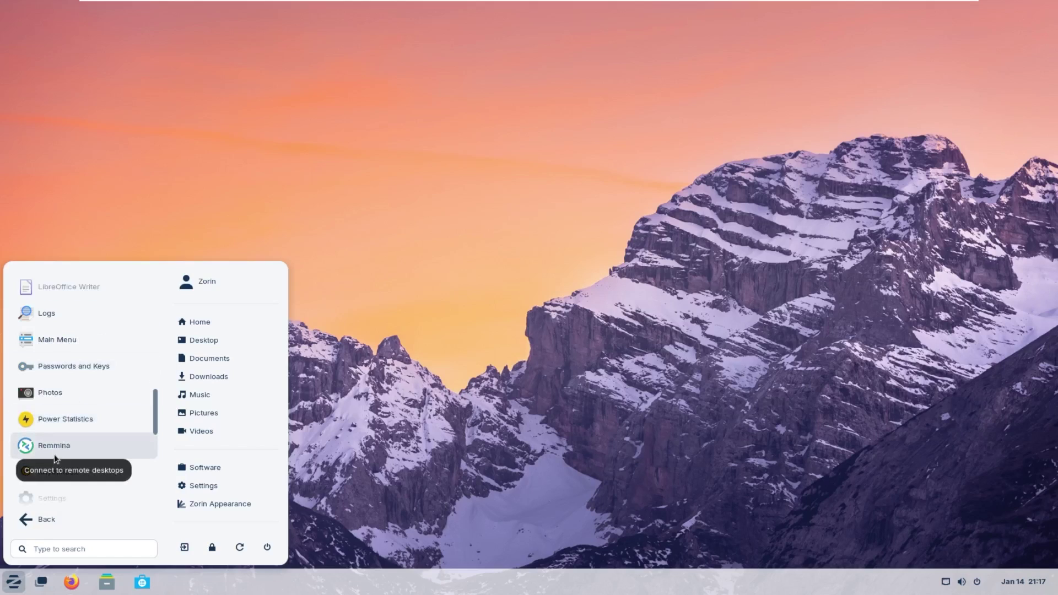
pyautogui.scroll(-2, 66, 449)
pyautogui.scroll(-2, 98, 411)
pyautogui.scroll(-2, 98, 411)
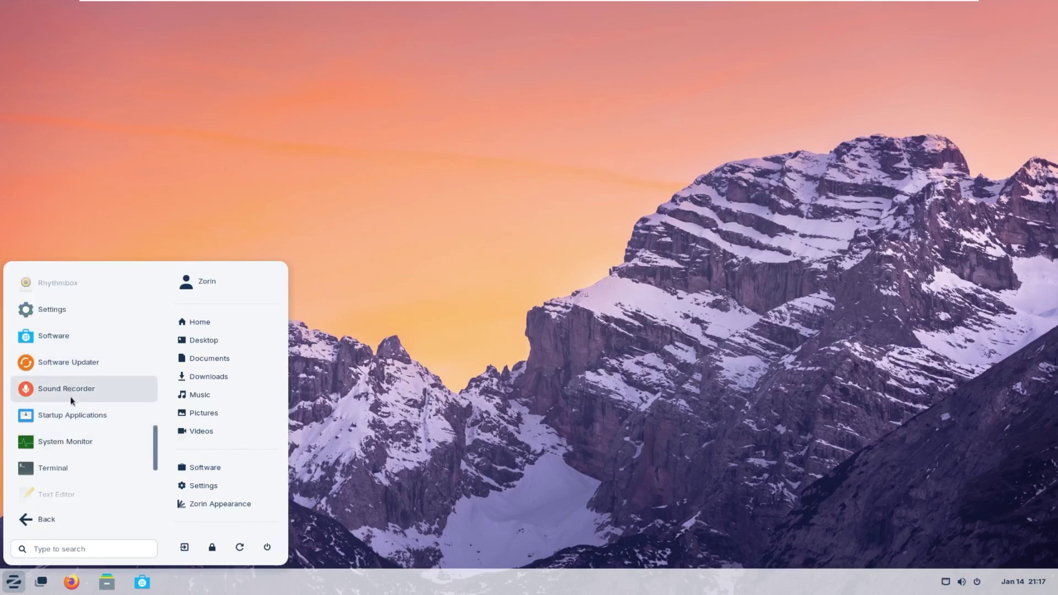
pyautogui.scroll(-3, 70, 402)
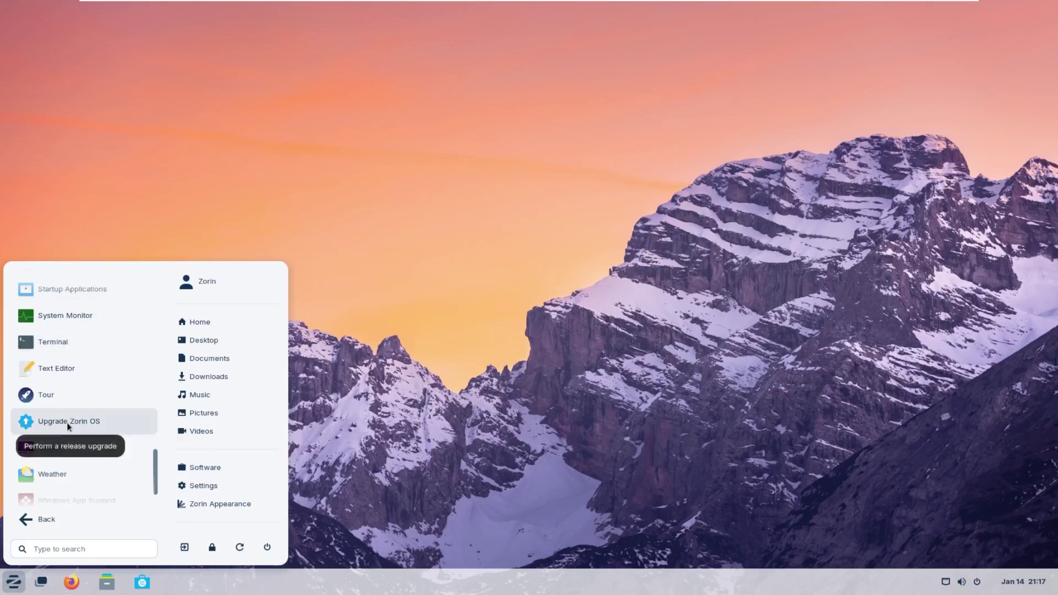
pyautogui.scroll(-2, 67, 423)
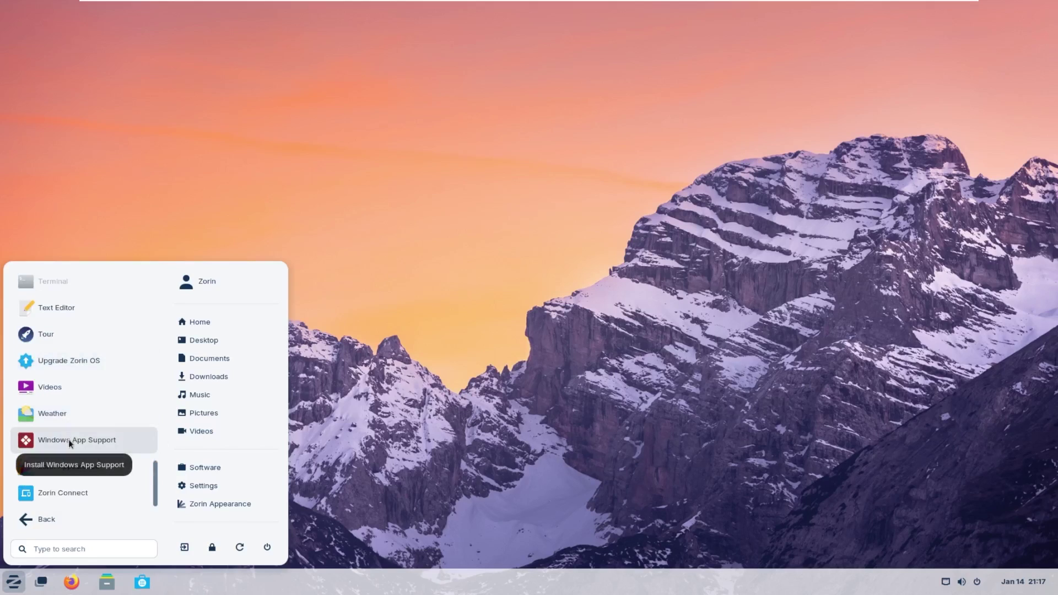
# Launch Zorin Connect, close it, and bring back the All Apps list.
pyautogui.click(93, 483)
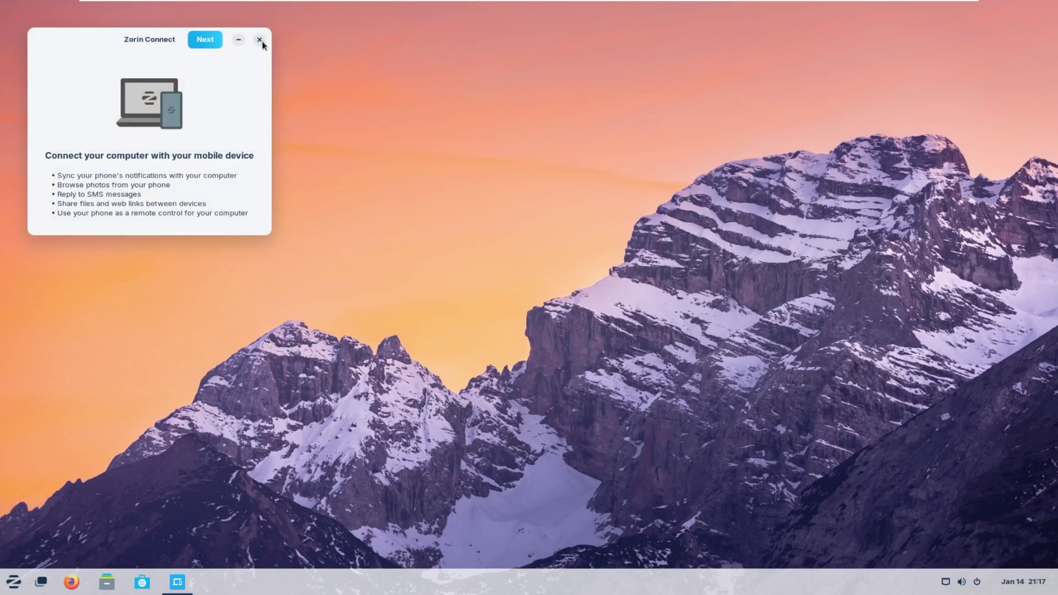
pyautogui.click(259, 39)
pyautogui.click(13, 582)
pyautogui.click(83, 515)
# Open the Windows App Support store page and highlight its Wine compatibility sentence.
pyautogui.scroll(-10, 104, 474)
pyautogui.click(104, 439)
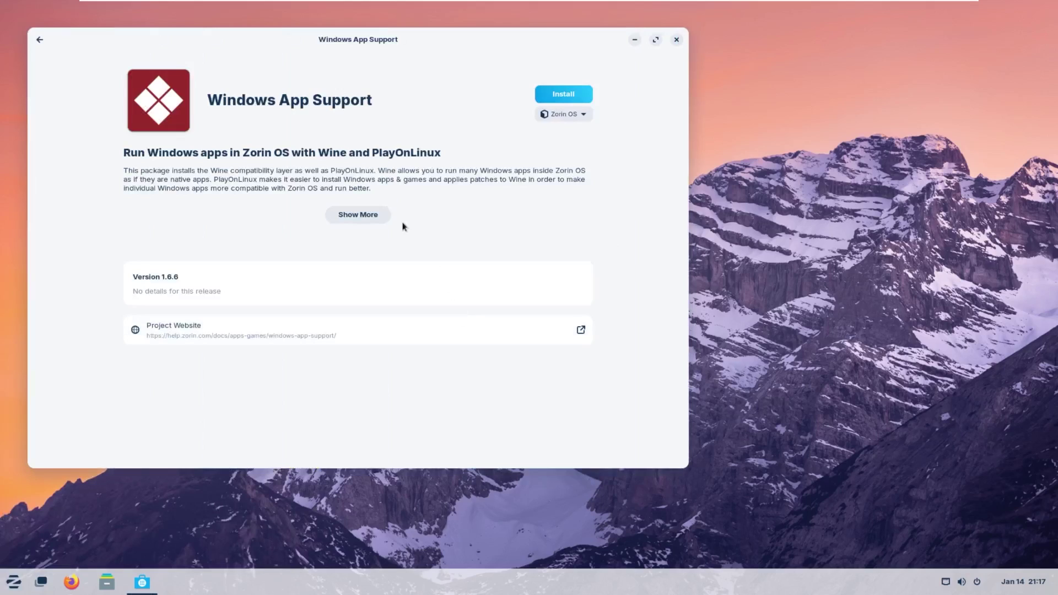
pyautogui.moveTo(199, 179); pyautogui.dragTo(350, 171)
pyautogui.click(241, 170)
pyautogui.moveTo(132, 170); pyautogui.dragTo(382, 168)
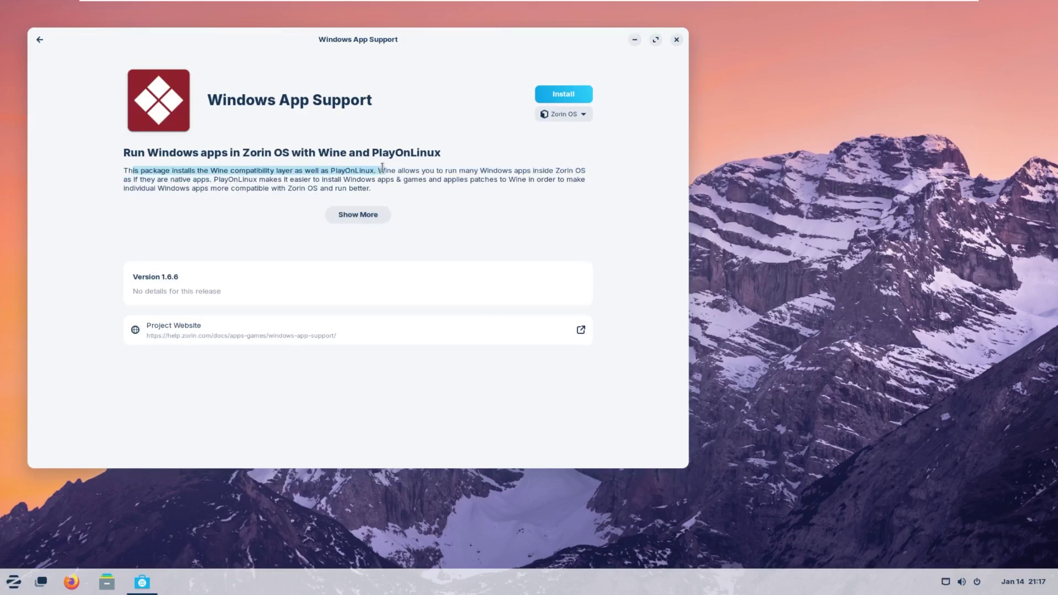
# Show the All Apps list from the start menu and scroll through it.
pyautogui.click(13, 582)
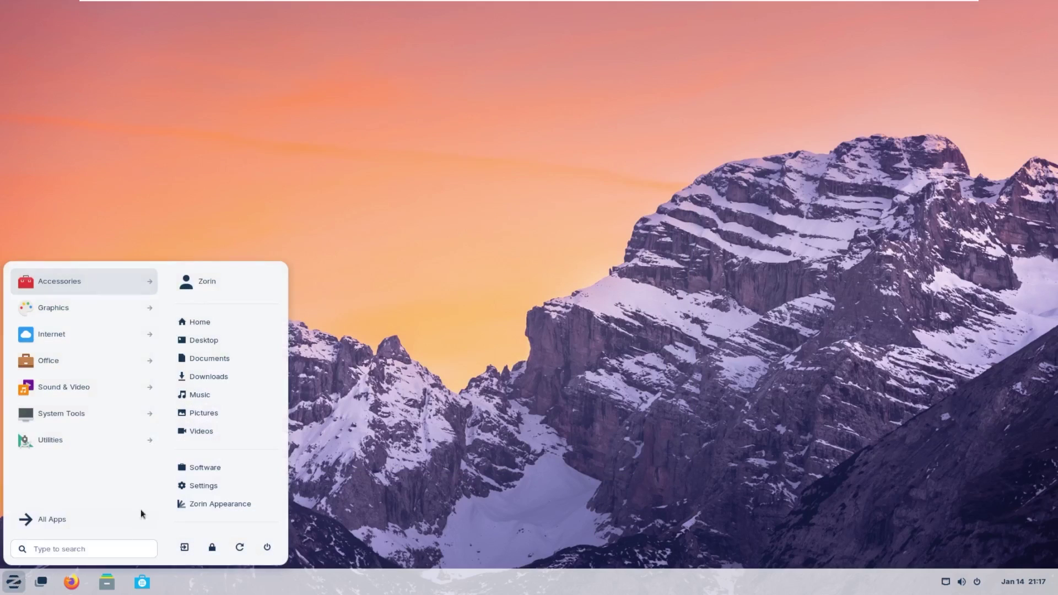
pyautogui.click(52, 520)
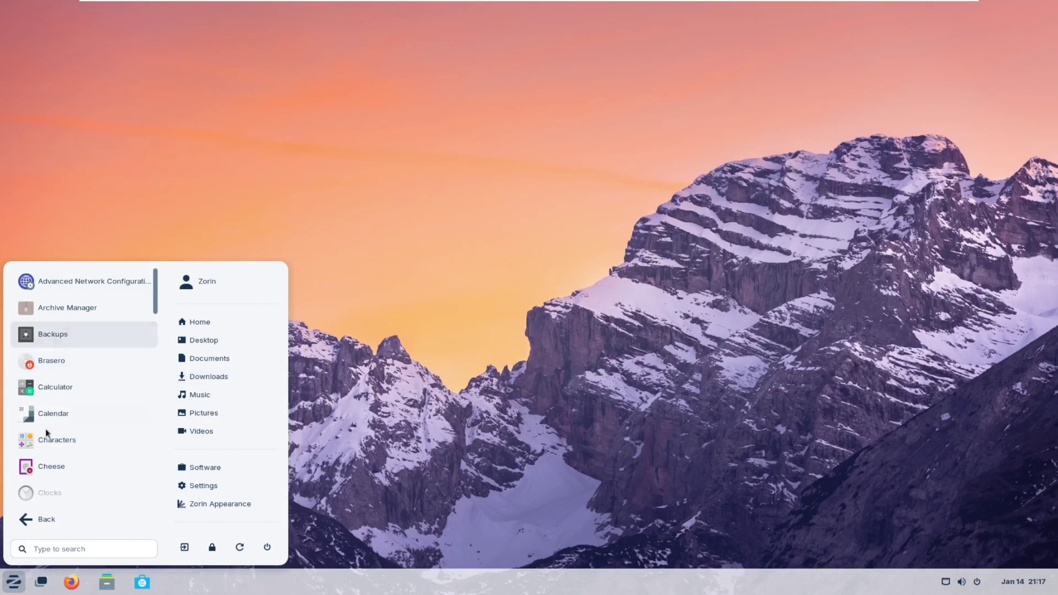
pyautogui.scroll(-15, 66, 386)
# Scroll through the workspaces in the workspace overview, then leave it.
pyautogui.click(45, 585)
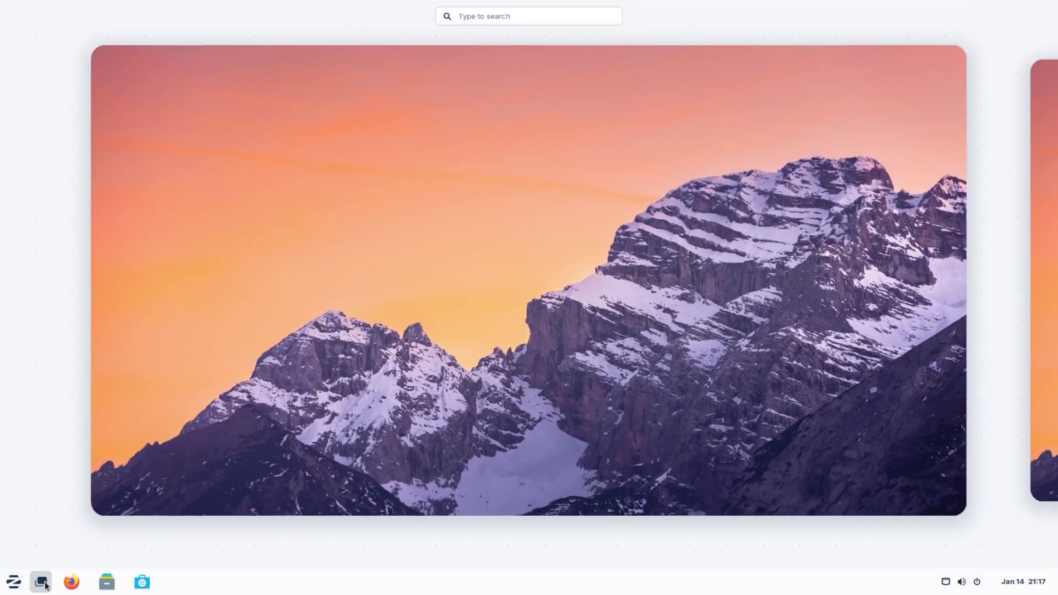
pyautogui.scroll(-1, 1020, 298)
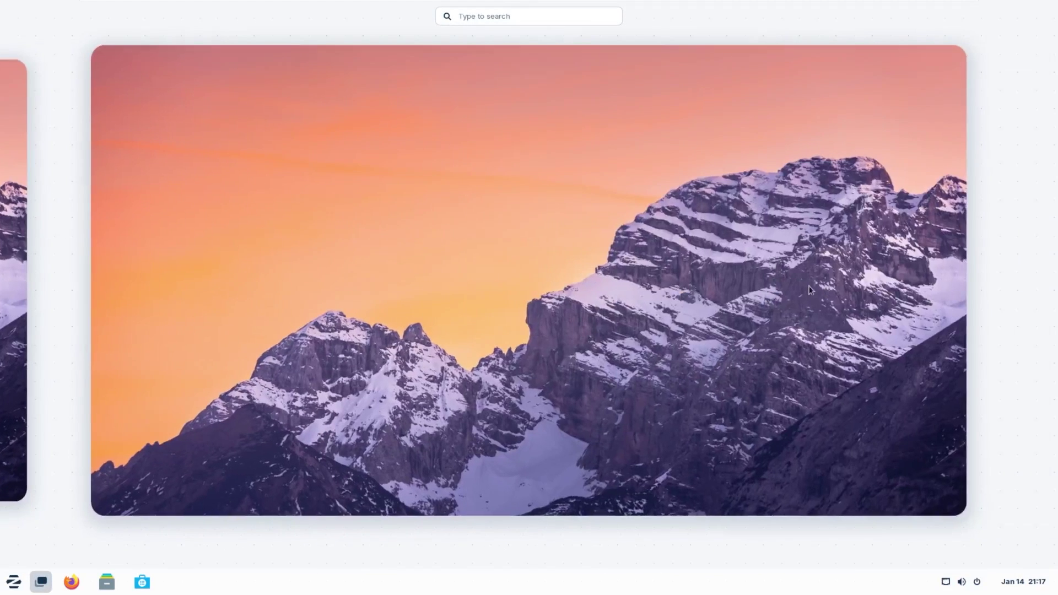
pyautogui.scroll(1, 728, 233)
pyautogui.click(496, 17)
# In Firefox, open Settings and view the More from Mozilla and Home pages.
pyautogui.click(543, 227)
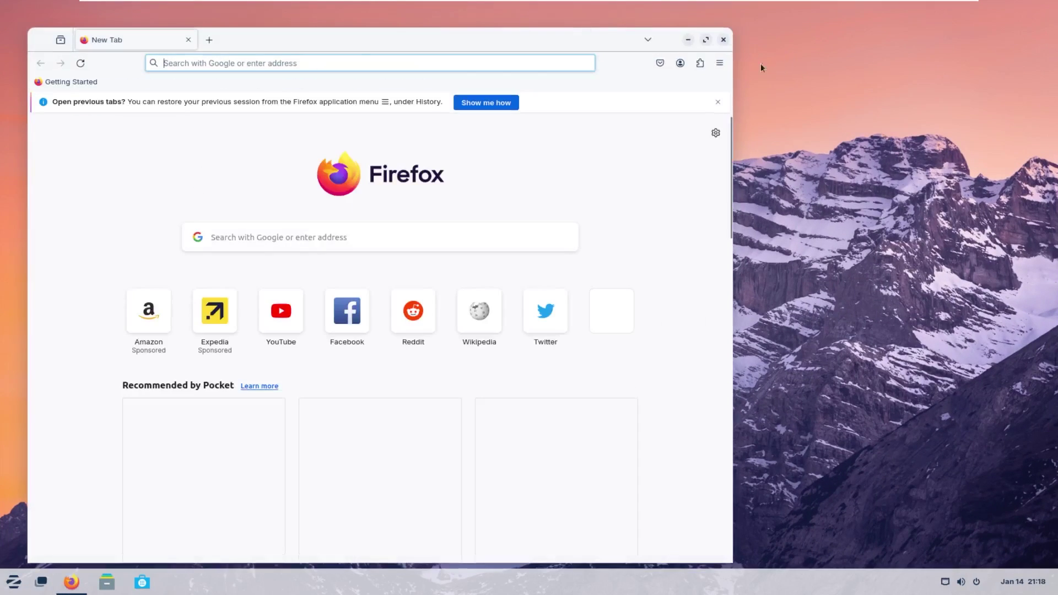
pyautogui.click(719, 62)
pyautogui.click(626, 349)
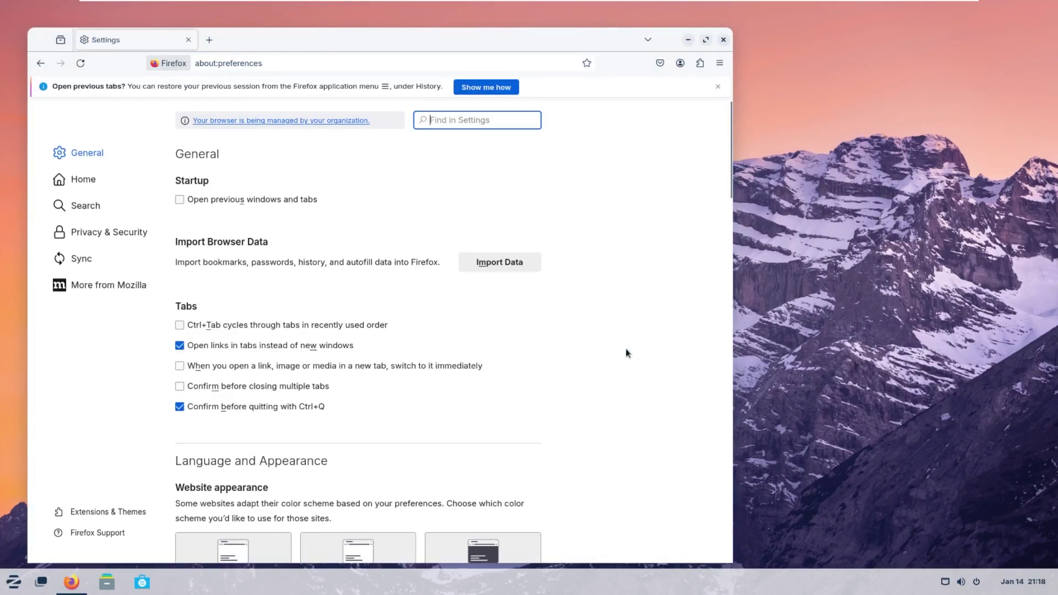
pyautogui.click(127, 286)
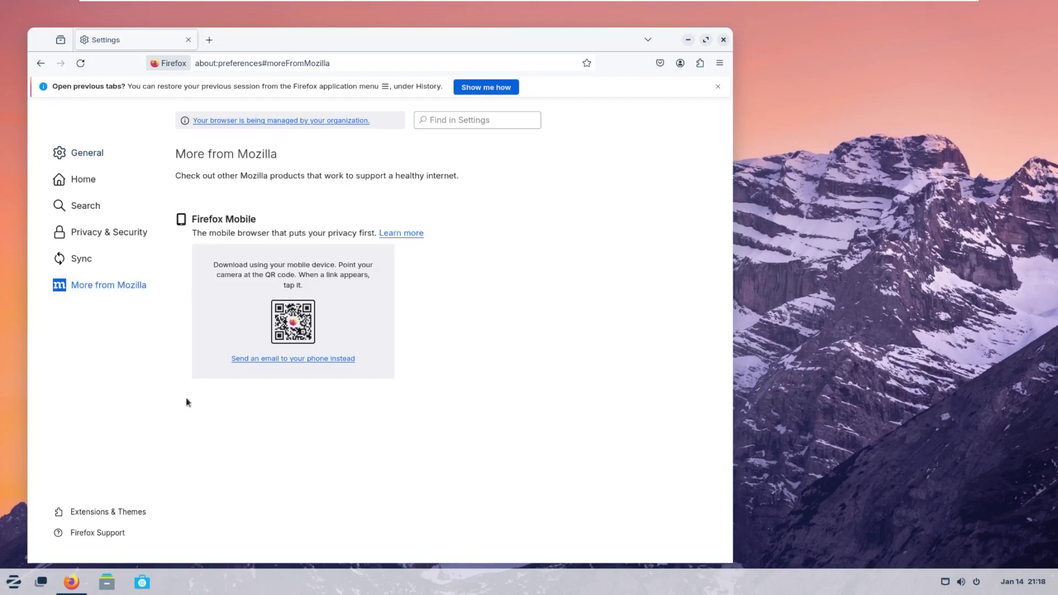
pyautogui.click(84, 177)
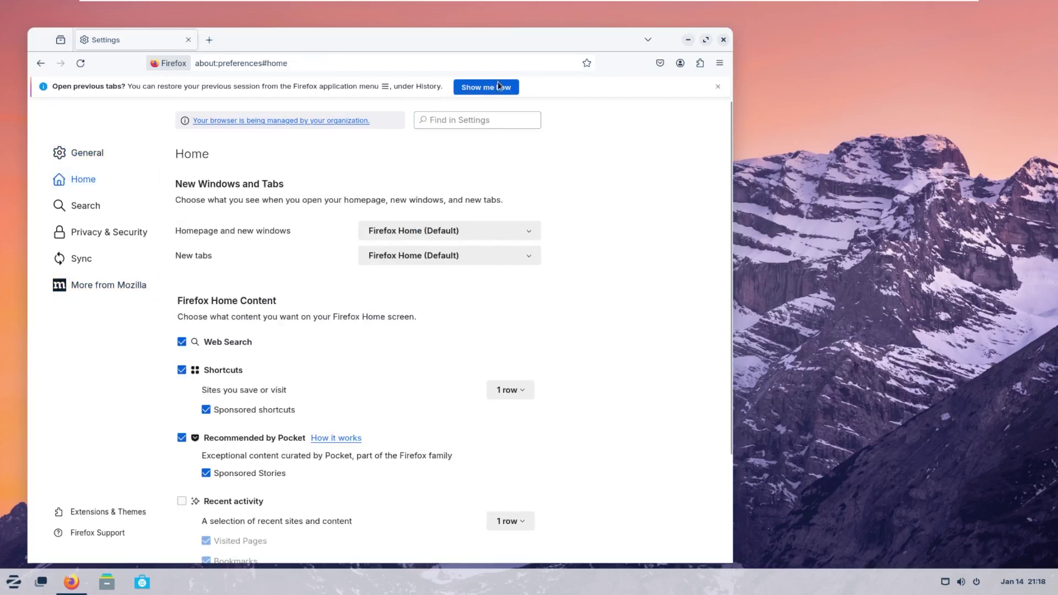
# Dismiss the open-previous-tabs notice, then briefly open and close the start menu.
pyautogui.click(717, 87)
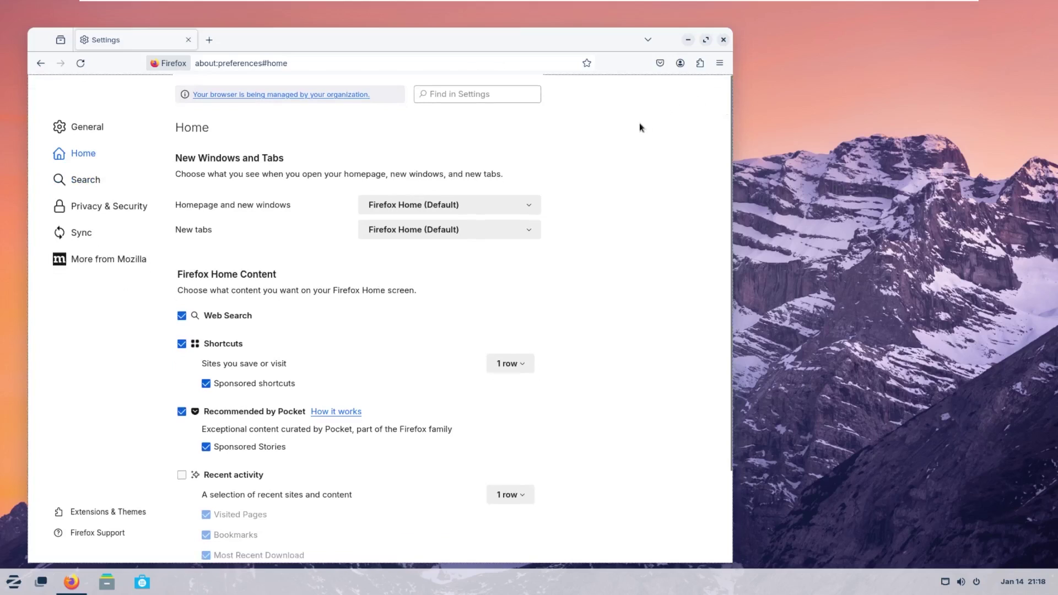
pyautogui.click(14, 582)
pyautogui.click(246, 545)
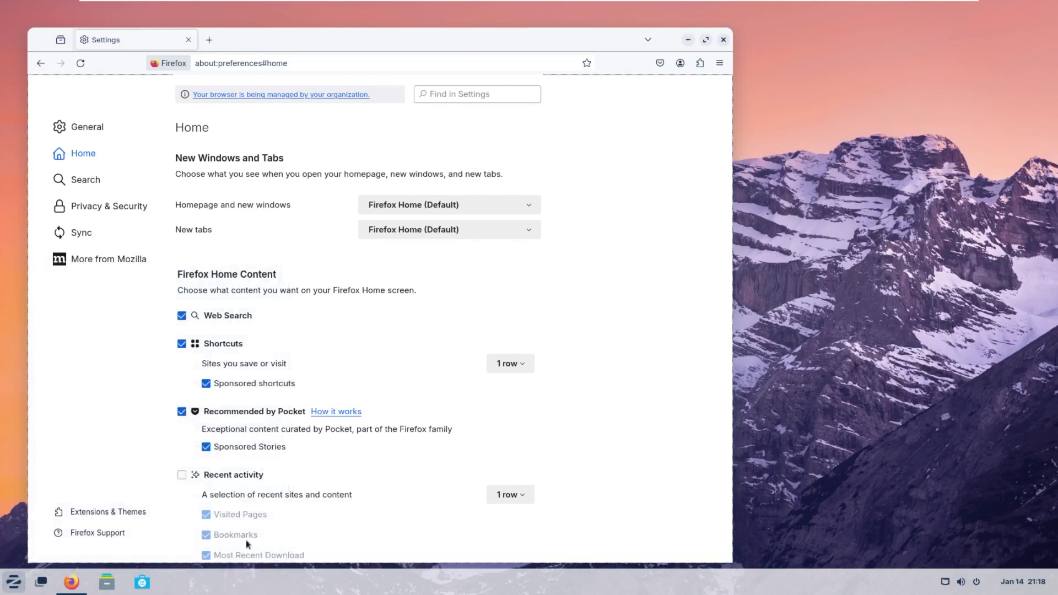
# Close Firefox and open Files, moving its window to the screen centre.
pyautogui.click(724, 39)
pyautogui.click(107, 583)
pyautogui.moveTo(364, 44); pyautogui.dragTo(521, 191)
# Switch between Home, Documents and Downloads in the Files sidebar.
pyautogui.click(237, 276)
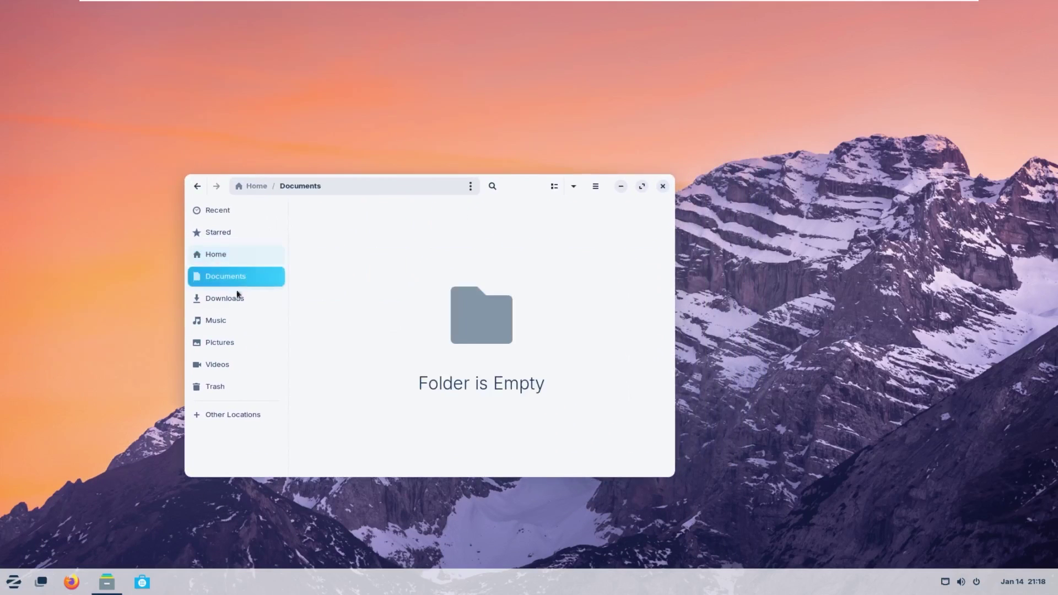
pyautogui.click(237, 300)
pyautogui.click(229, 254)
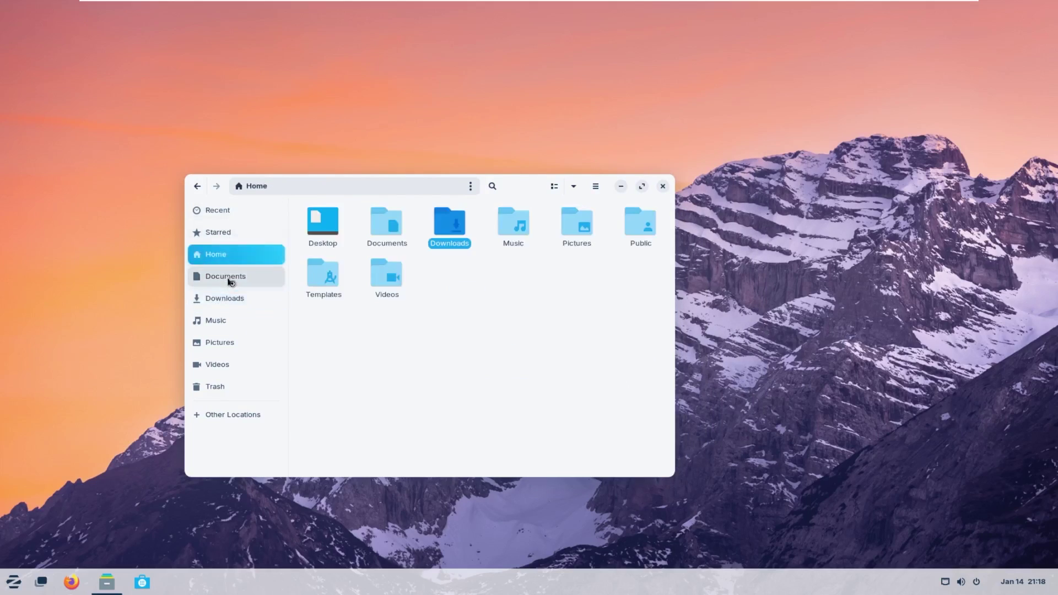
pyautogui.click(233, 276)
pyautogui.click(237, 256)
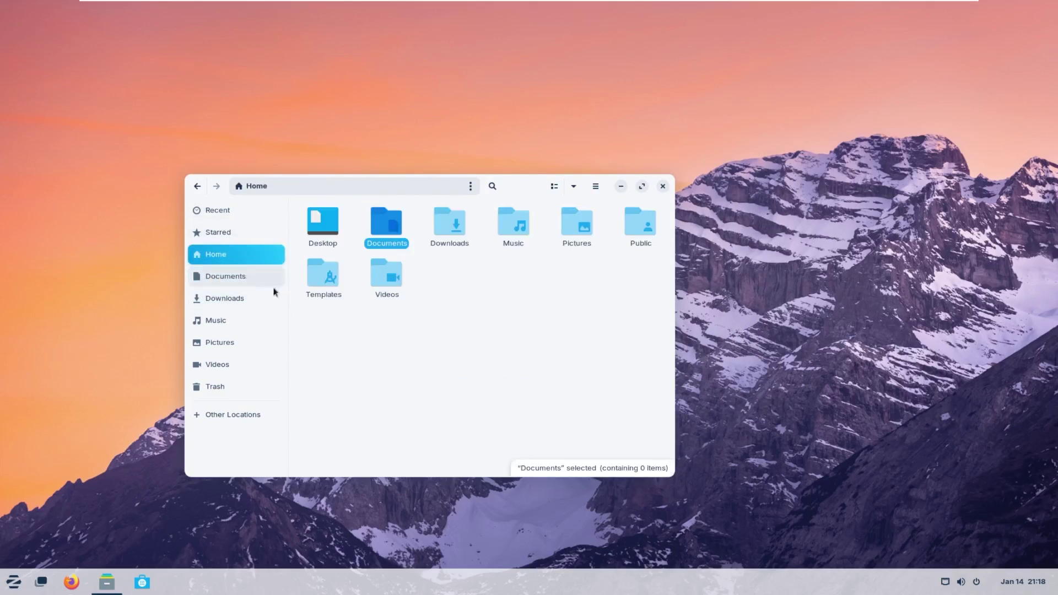
pyautogui.click(545, 405)
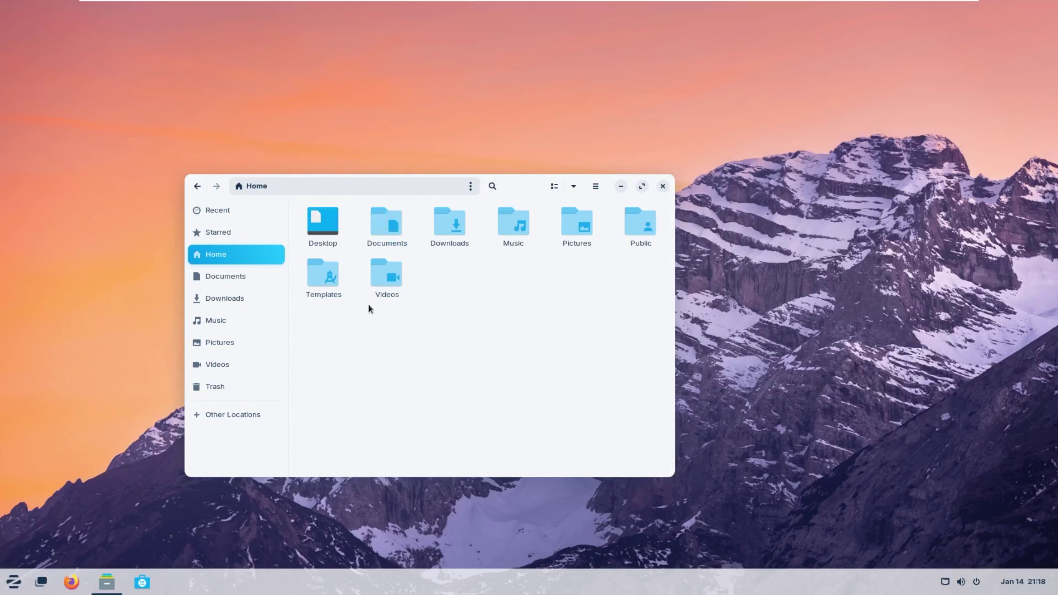
# Step through Documents, Downloads, Music, Pictures, Videos and Trash, ending back at Home.
pyautogui.click(226, 276)
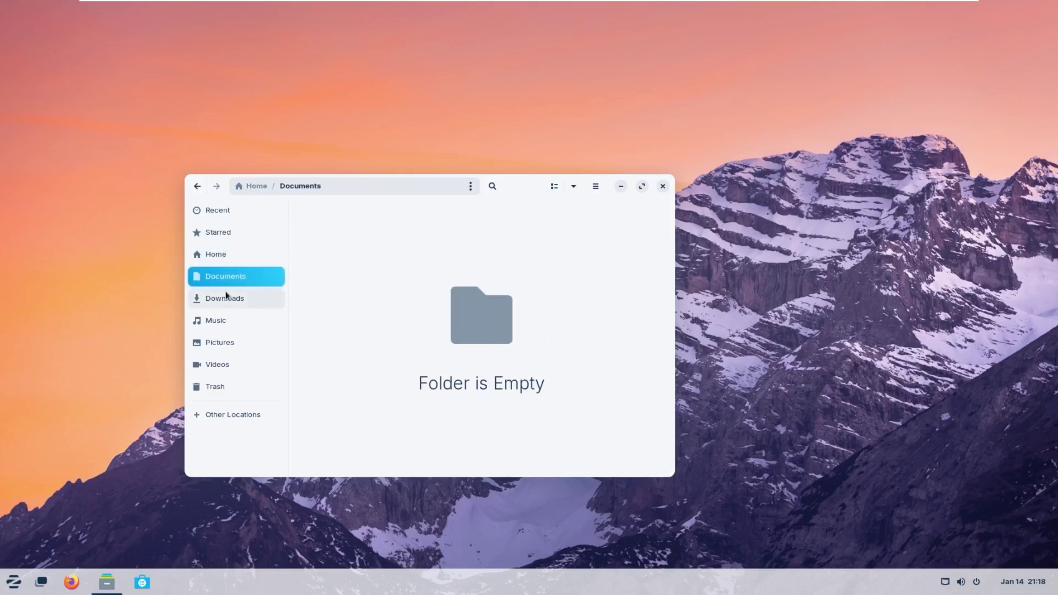
pyautogui.click(227, 298)
pyautogui.click(233, 320)
pyautogui.click(235, 343)
pyautogui.click(237, 364)
pyautogui.click(238, 386)
pyautogui.click(229, 255)
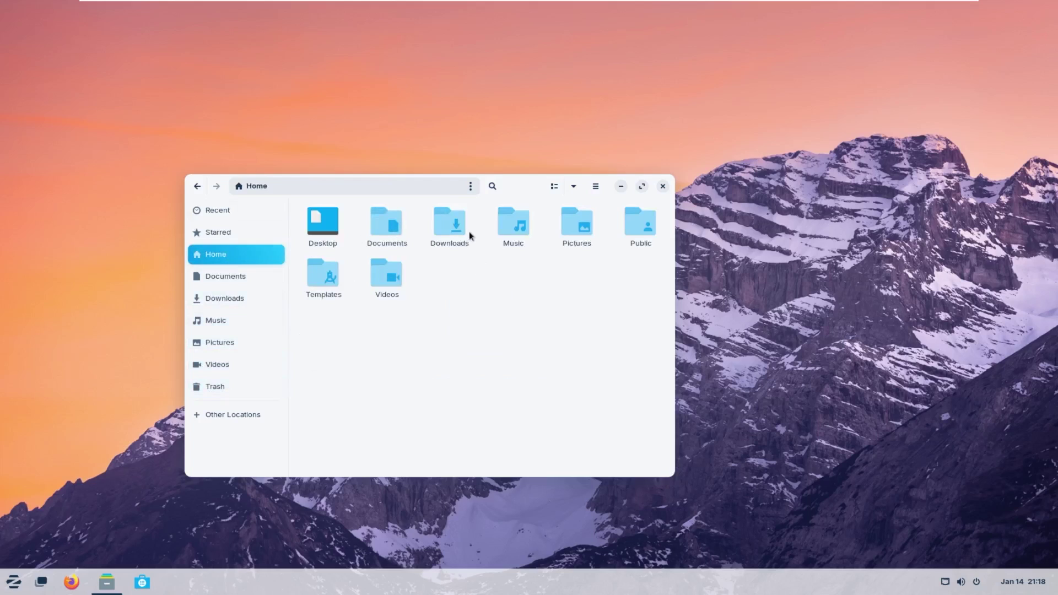
# Open Downloads from Home, return, close Files and launch the Software store.
pyautogui.doubleClick(451, 229)
pyautogui.click(198, 186)
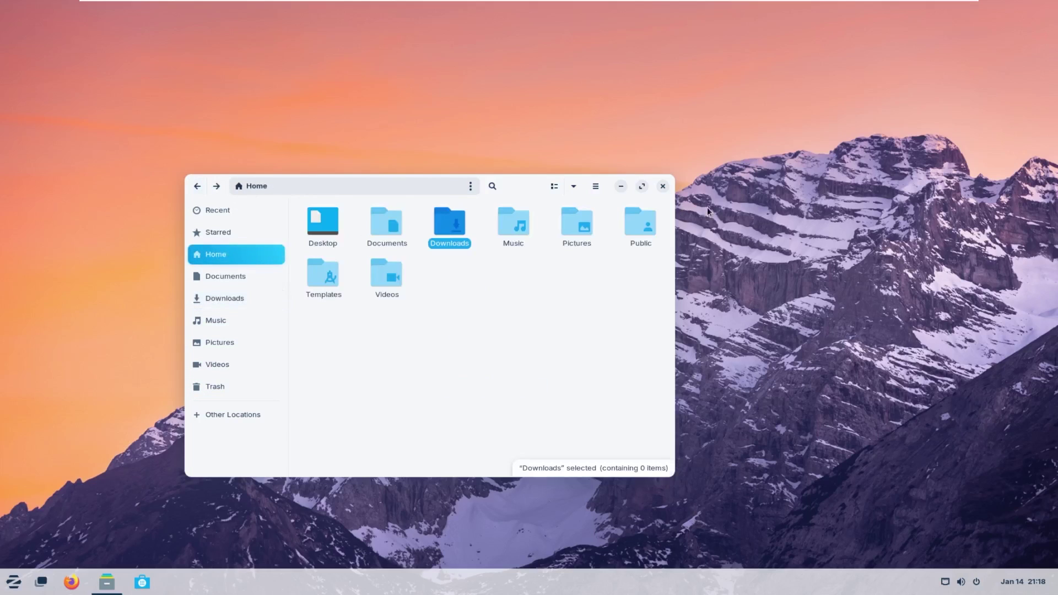
pyautogui.click(663, 187)
pyautogui.click(142, 582)
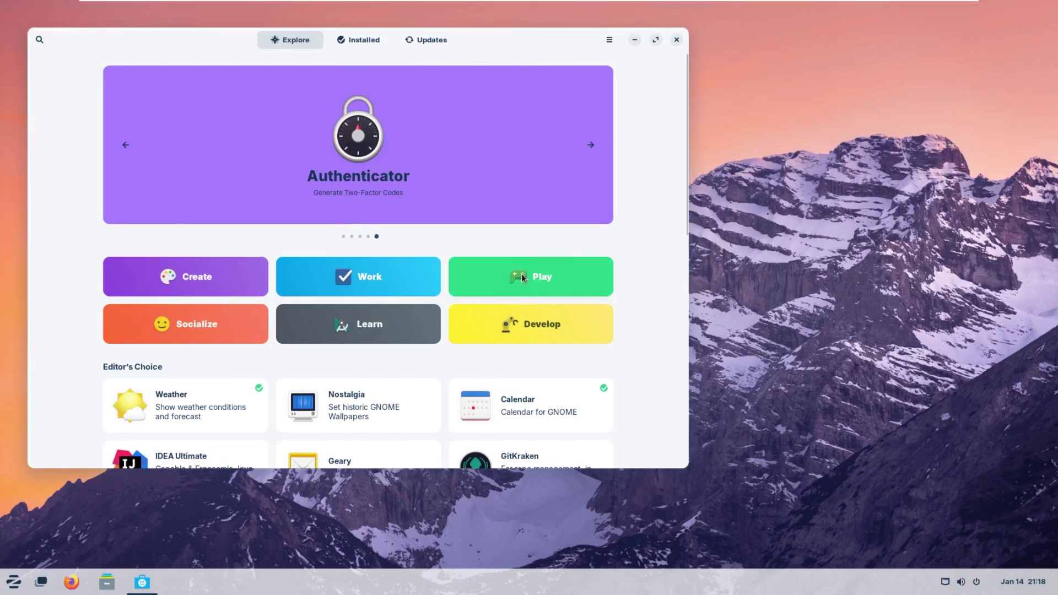
# Maximize the Software store with Super+Up and scroll the Explore page.
pyautogui.press('super+Up')
pyautogui.scroll(-10, 494, 406)
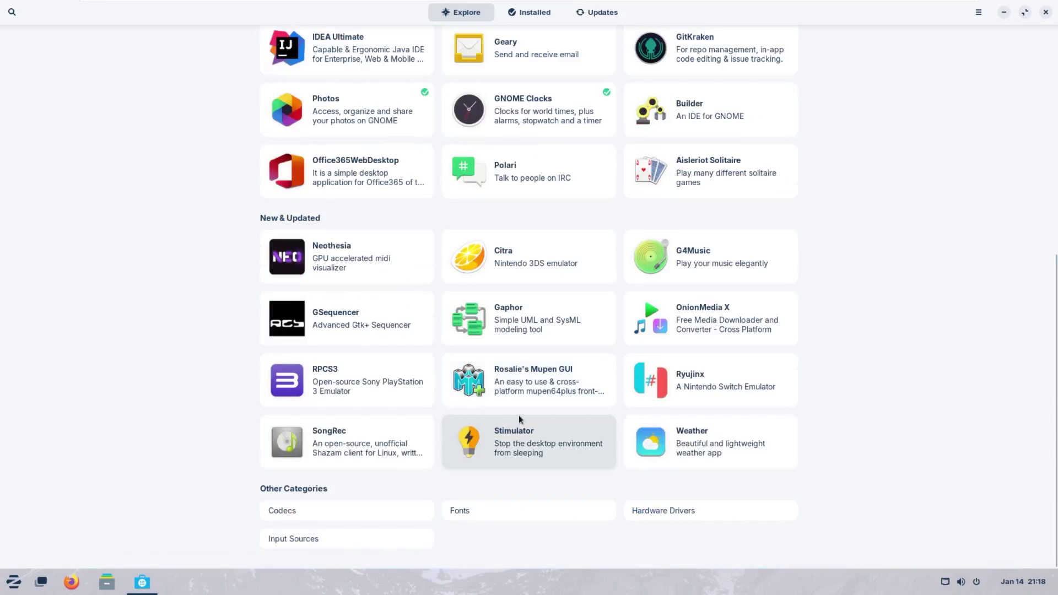
pyautogui.scroll(10, 507, 364)
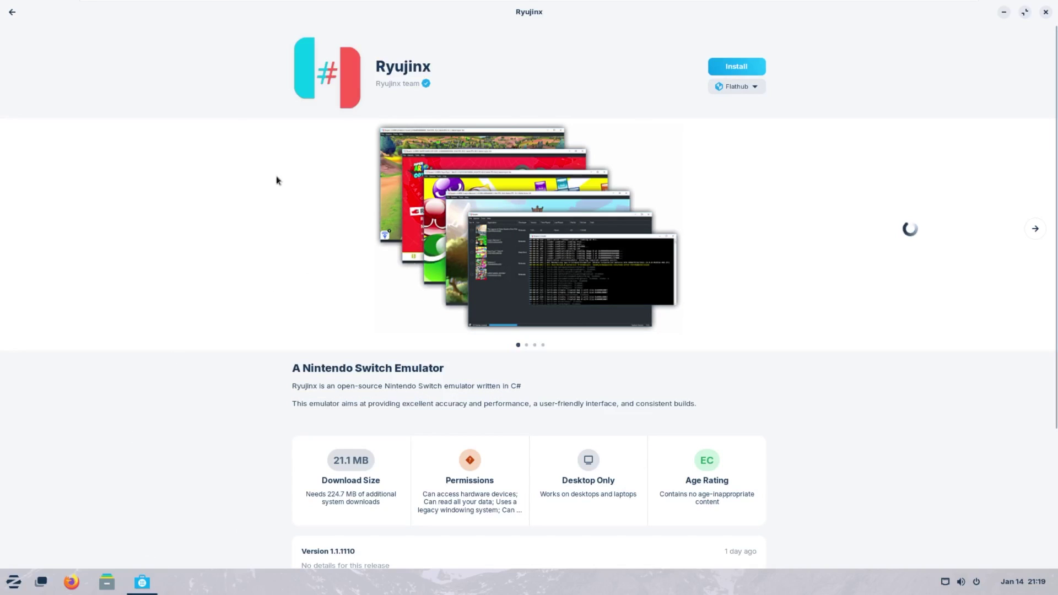
# Keep Flathub as Ryujinx's install source and scroll through its details.
pyautogui.click(755, 86)
pyautogui.click(755, 85)
pyautogui.click(747, 89)
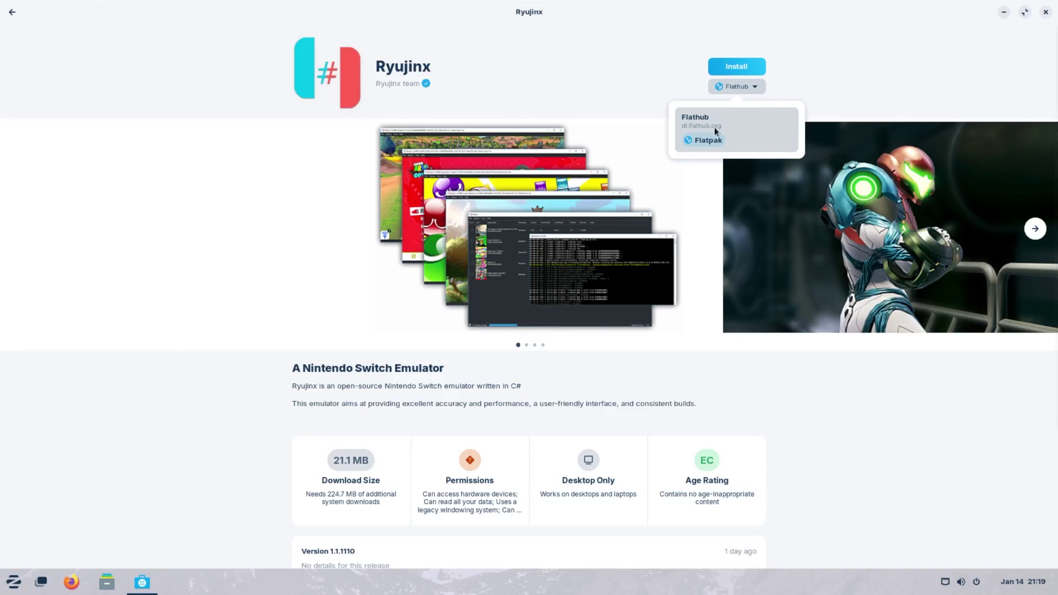
pyautogui.click(689, 134)
pyautogui.scroll(-5, 527, 416)
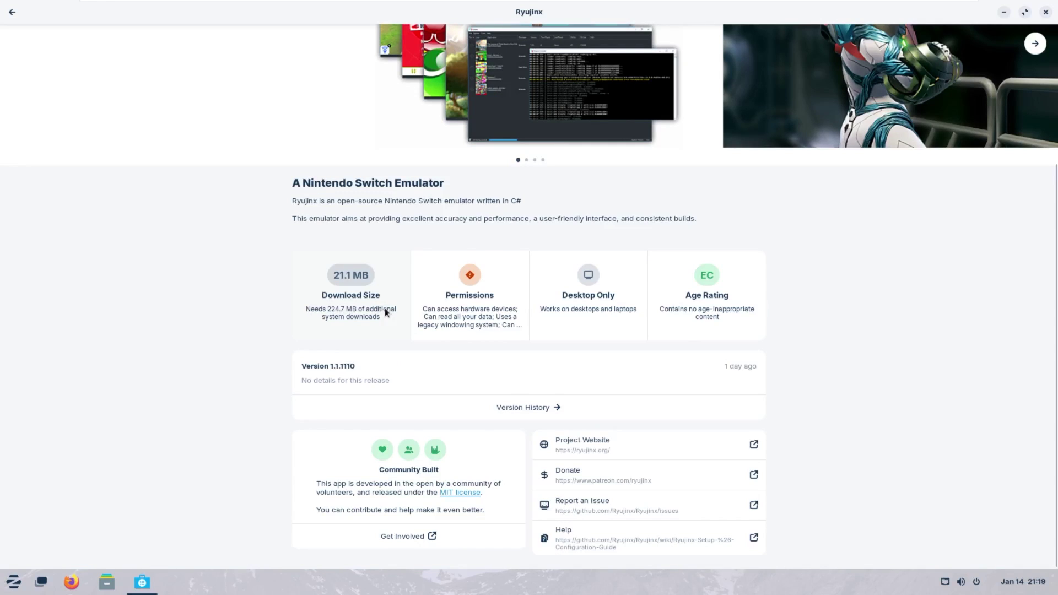
pyautogui.scroll(3, 384, 308)
# Return to Explore and show About Software, version 45.2.
pyautogui.click(12, 12)
pyautogui.scroll(10, 311, 243)
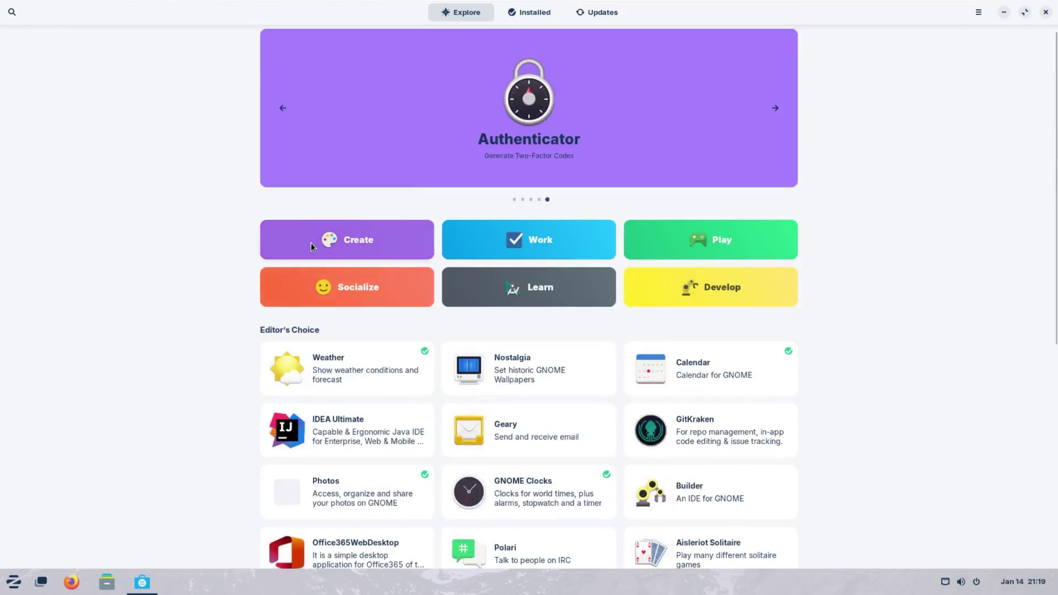
pyautogui.click(979, 13)
pyautogui.click(974, 76)
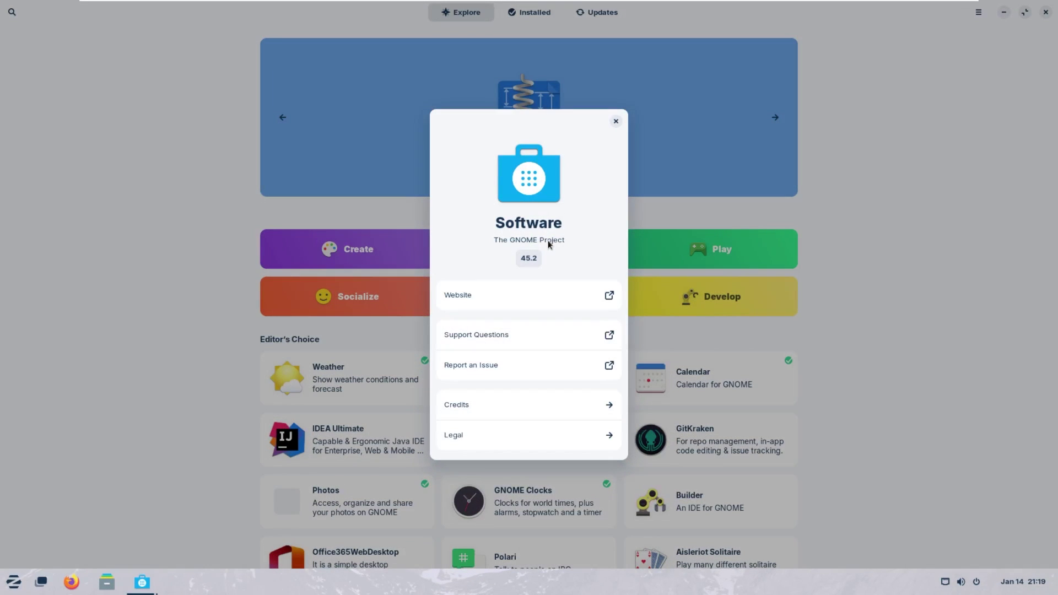
# Close the About dialog and quit the Software store.
pyautogui.click(616, 121)
pyautogui.hotkey('ctrl', 'q')
pyautogui.click(961, 582)
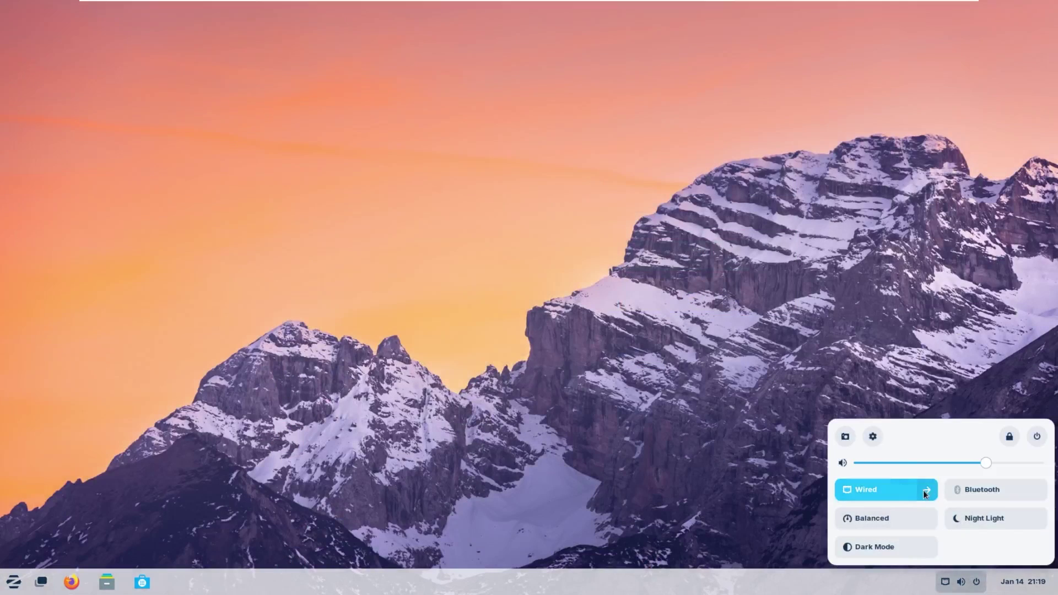
# In quick settings, expand and collapse wired connections and toggle Night Light on, then off.
pyautogui.click(927, 489)
pyautogui.click(929, 385)
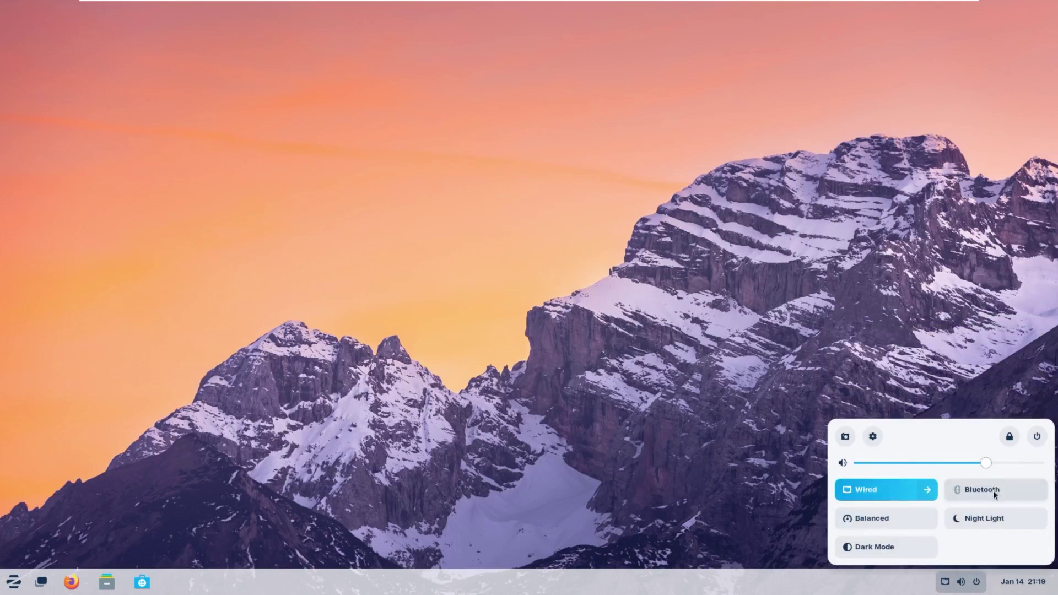
pyautogui.click(883, 524)
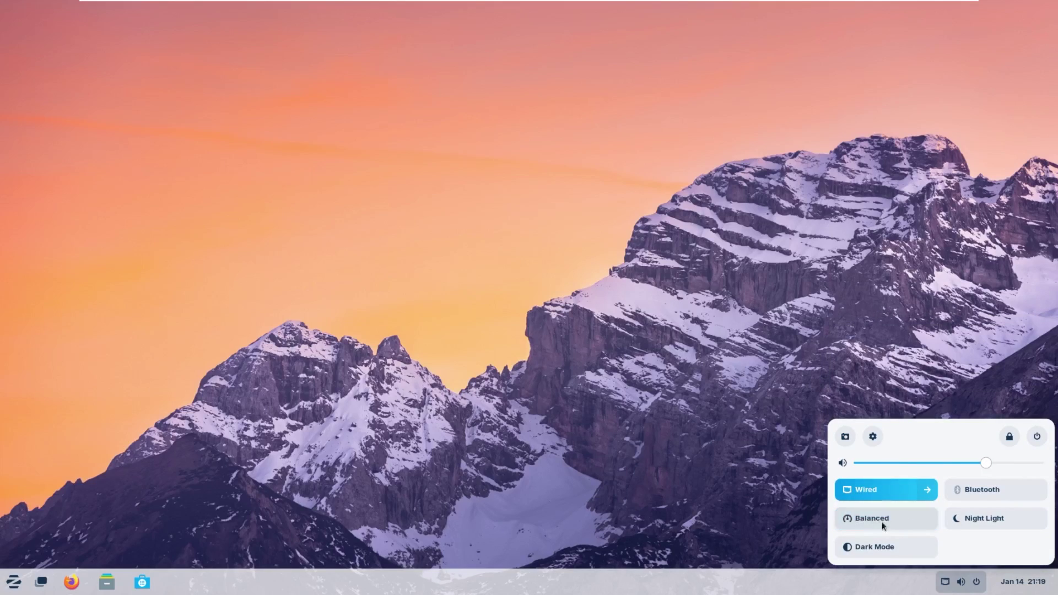
pyautogui.click(903, 516)
pyautogui.click(1004, 522)
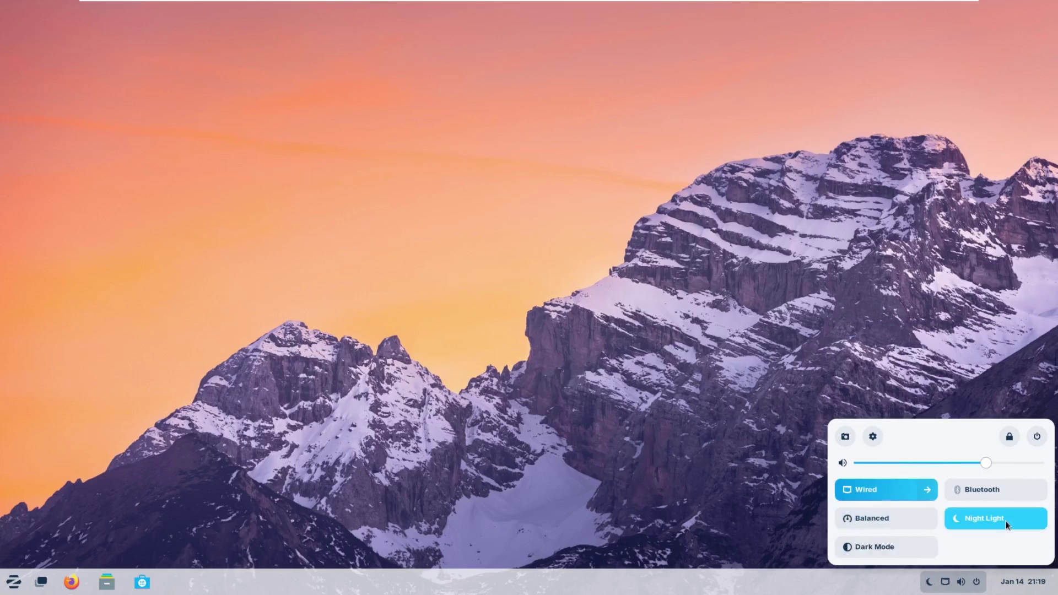
pyautogui.click(1002, 521)
# Turn on Dark Mode and close the quick settings panel.
pyautogui.click(921, 545)
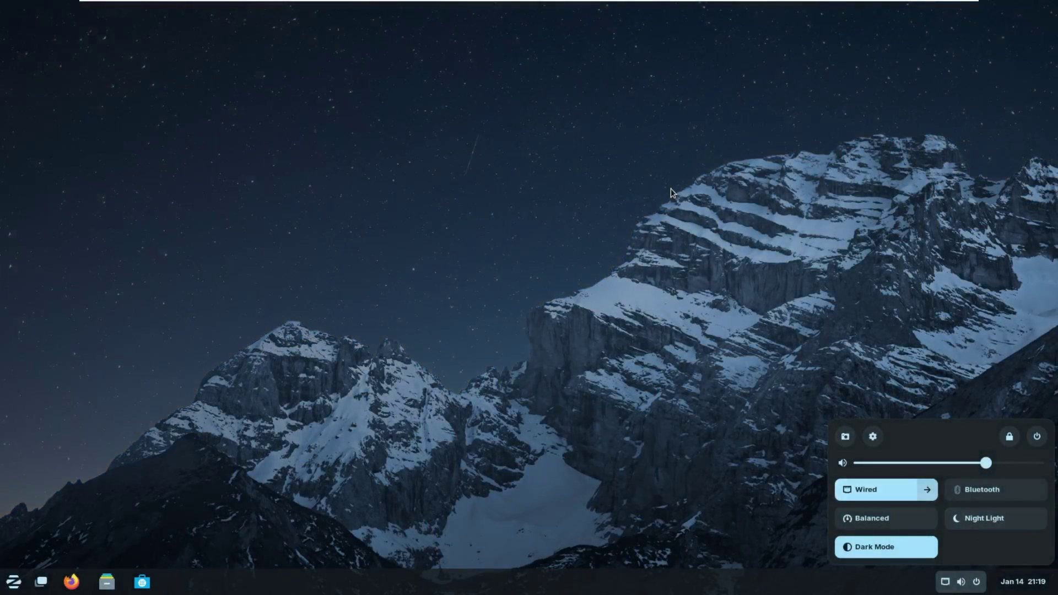
pyautogui.click(711, 291)
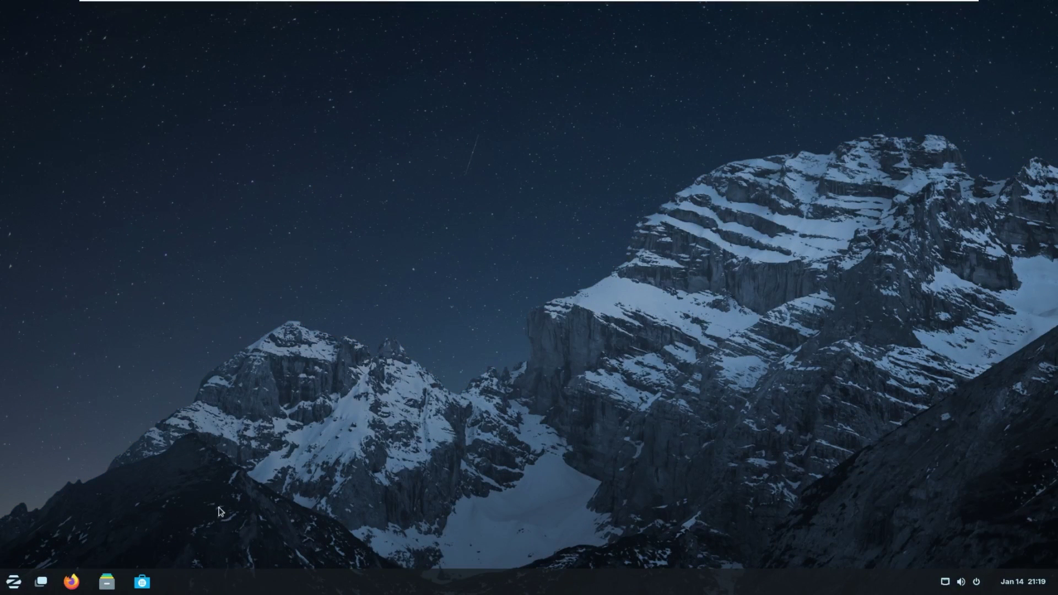
pyautogui.moveTo(385, 194); pyautogui.dragTo(1056, 567)
pyautogui.moveTo(855, 384); pyautogui.dragTo(494, 557)
# Open and dismiss the desktop menu, the applications menu and quick settings.
pyautogui.rightClick(471, 409)
pyautogui.click(372, 359)
pyautogui.click(20, 583)
pyautogui.click(386, 375)
pyautogui.click(944, 583)
pyautogui.click(574, 428)
# Reopen the desktop right-click menu showing New Folder, Arrange By and Change Background.
pyautogui.rightClick(528, 249)
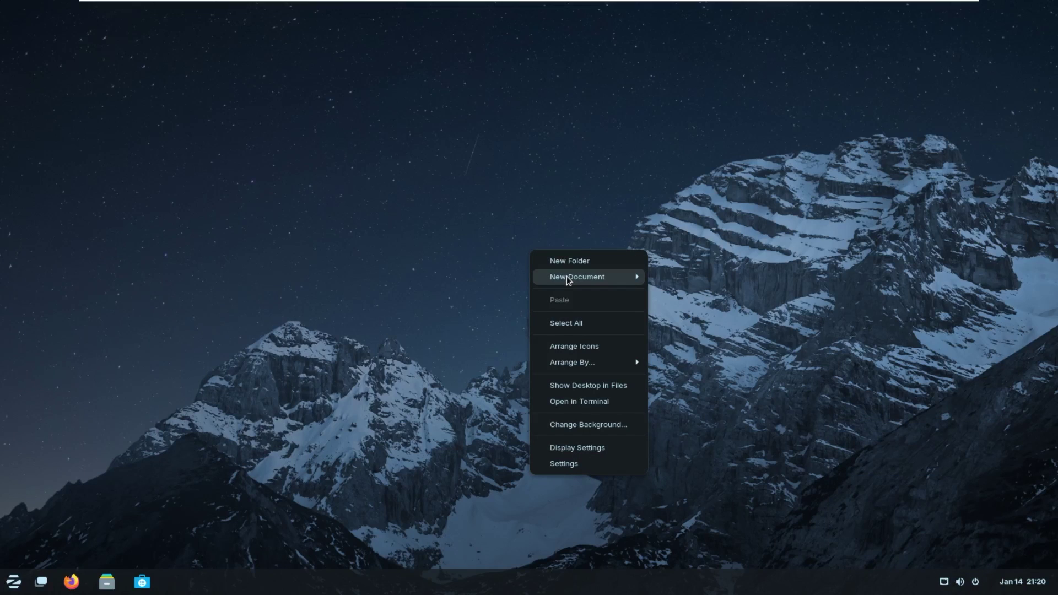
pyautogui.click(567, 324)
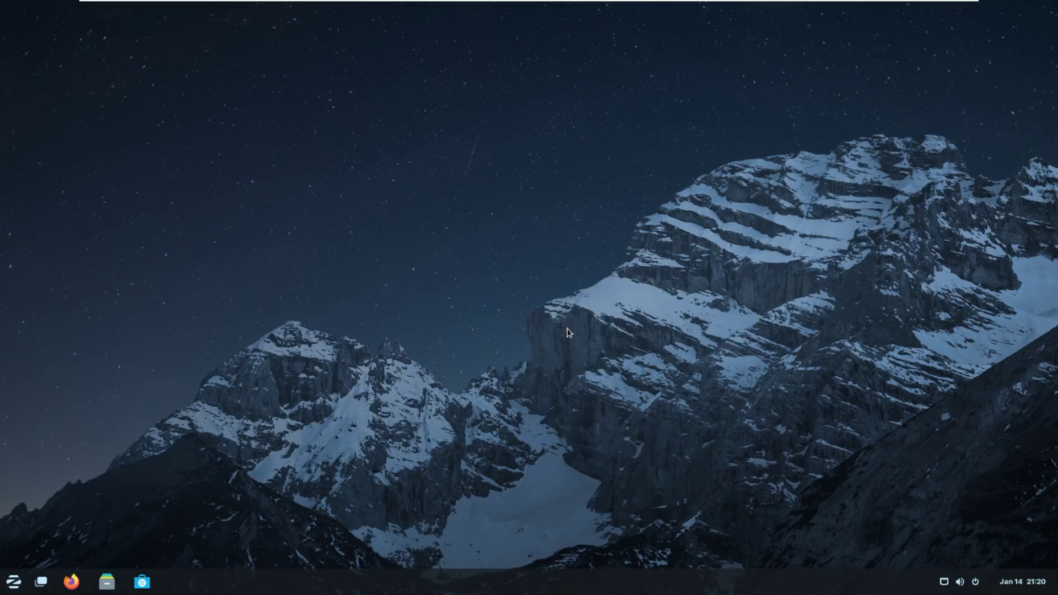
pyautogui.rightClick(567, 329)
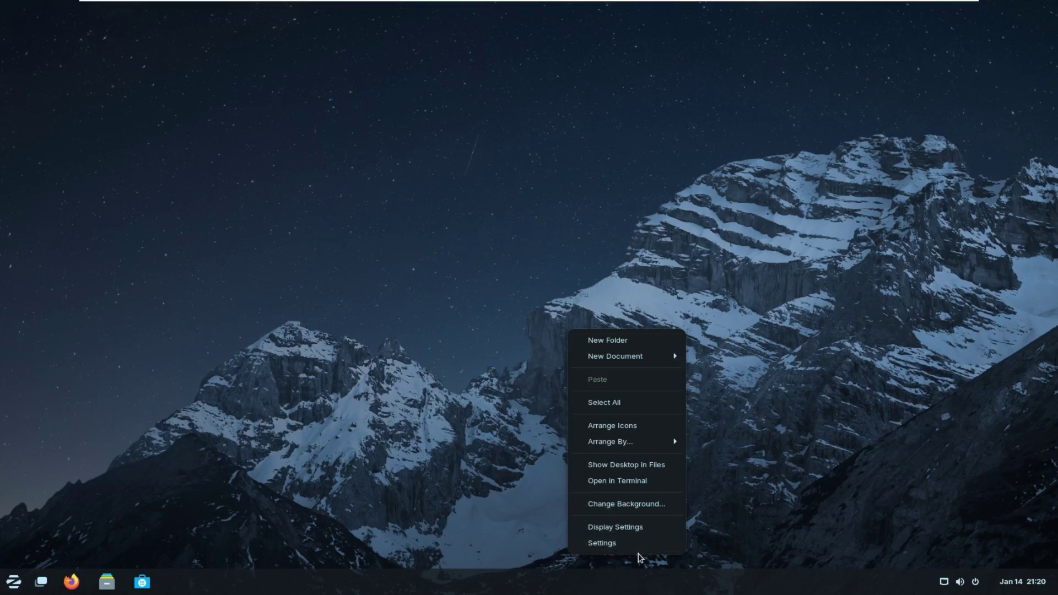
# Open Display Settings, then view the Network, Bluetooth and Background pages.
pyautogui.click(660, 529)
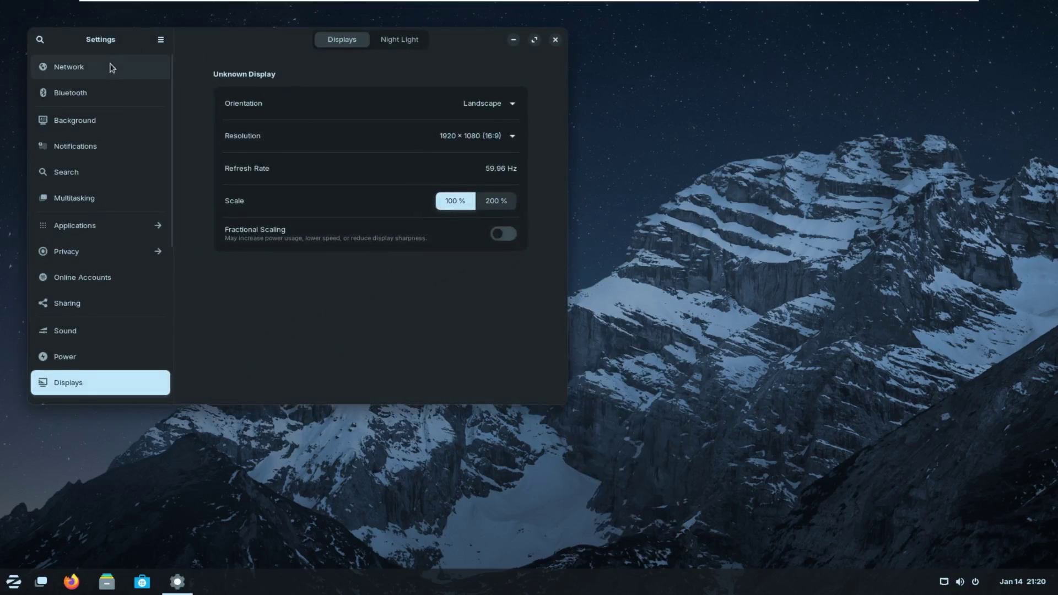
pyautogui.click(110, 70)
pyautogui.moveTo(294, 37); pyautogui.dragTo(407, 75)
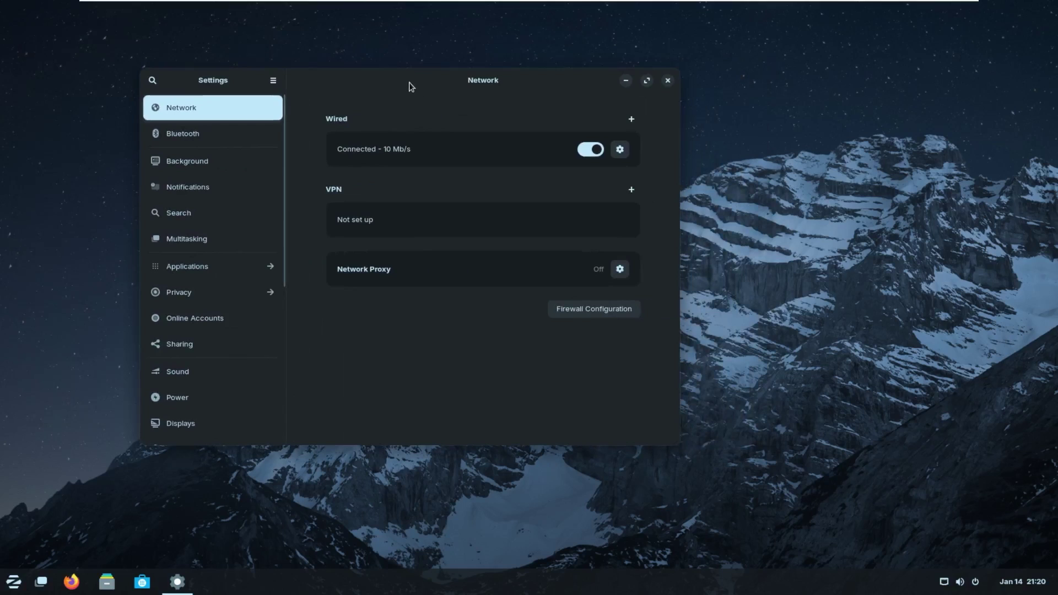
pyautogui.click(212, 137)
pyautogui.scroll(-1, 217, 171)
pyautogui.click(214, 131)
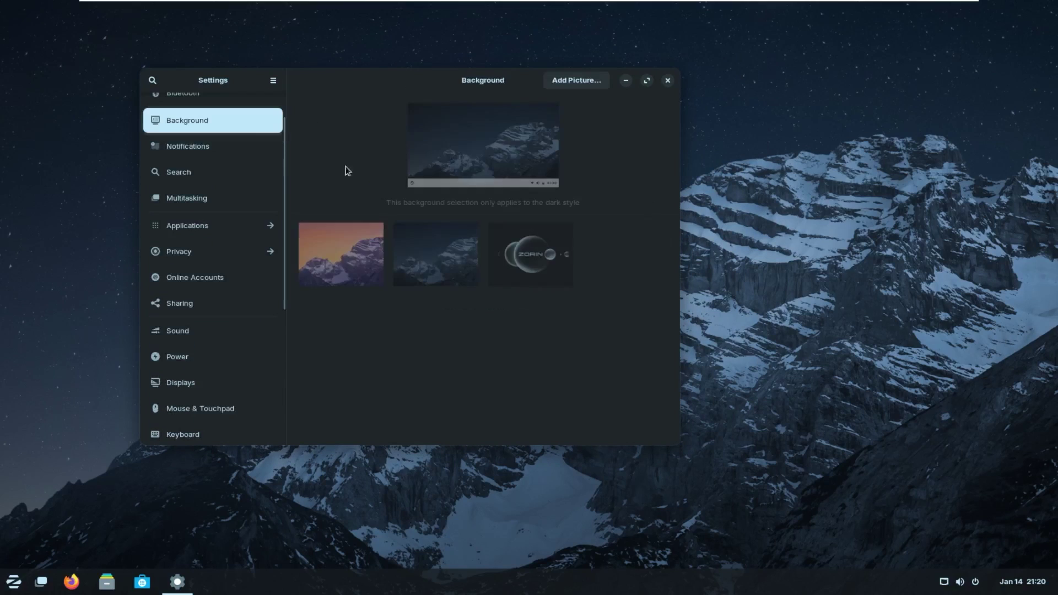
# View the Notifications, Search and Multitasking settings pages.
pyautogui.click(218, 156)
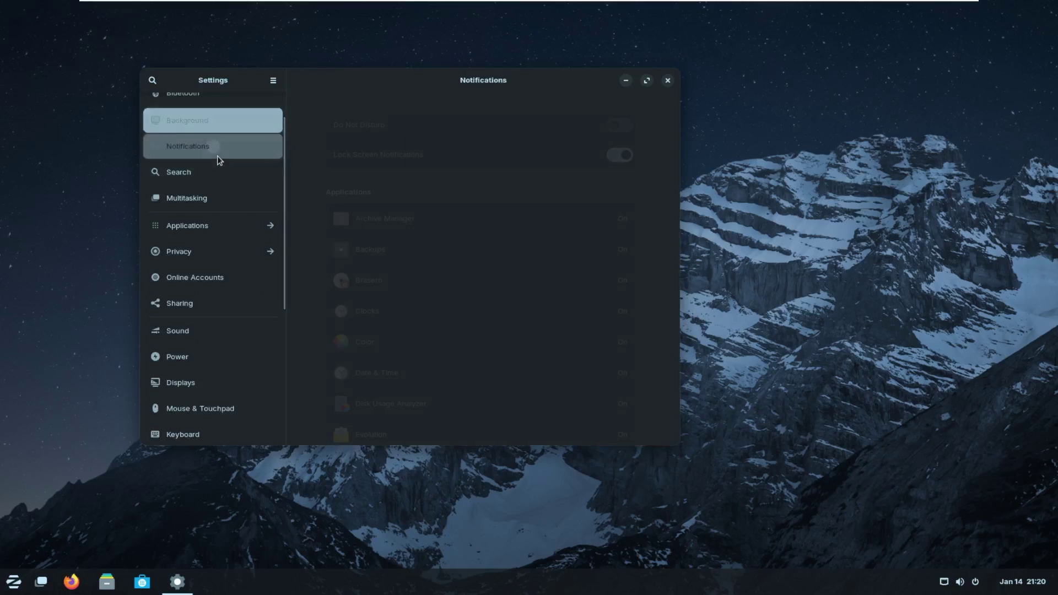
pyautogui.click(236, 167)
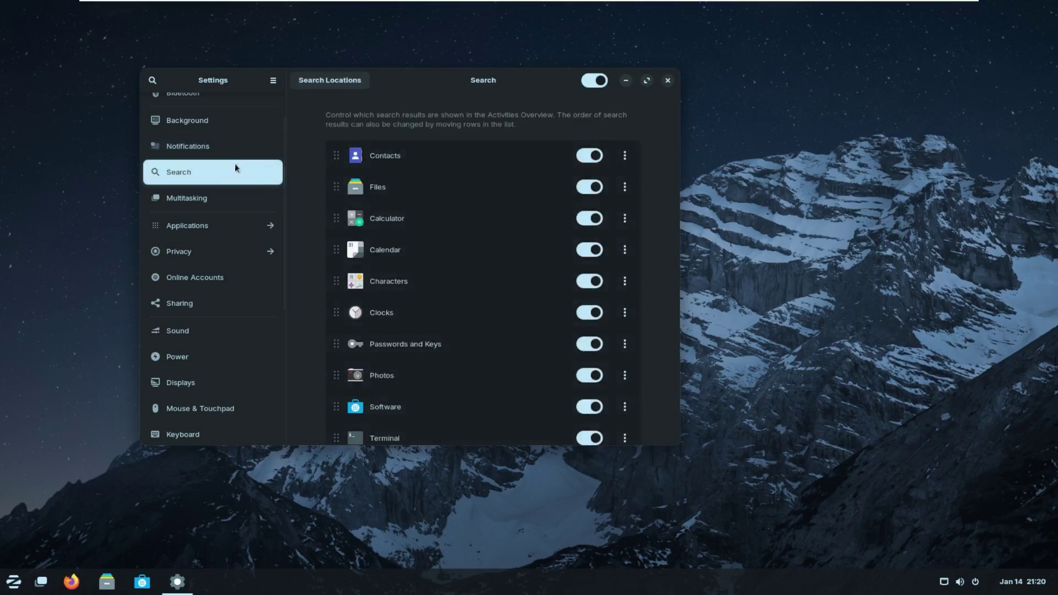
pyautogui.click(186, 201)
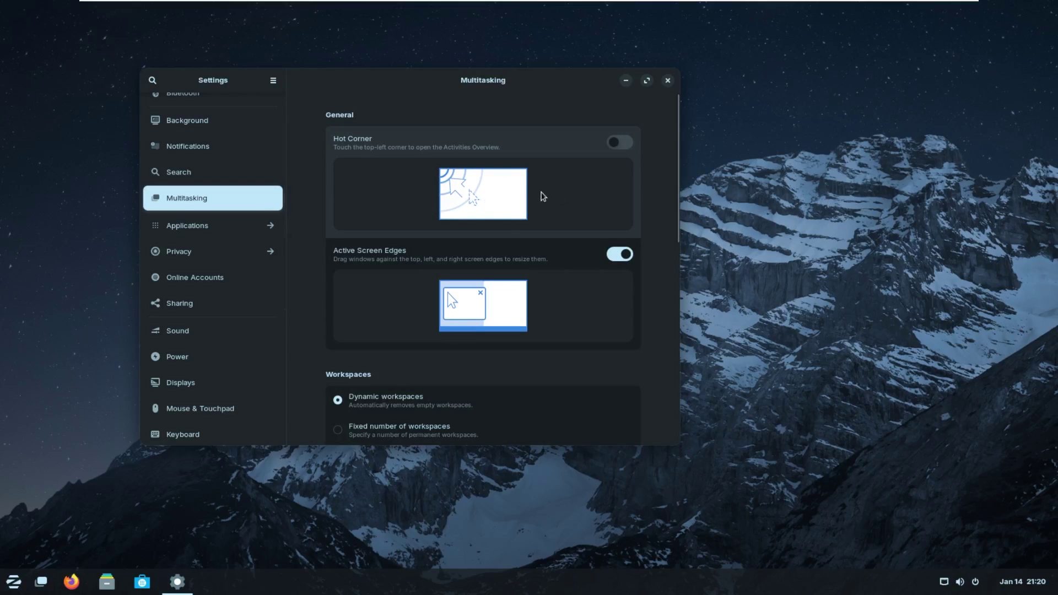
pyautogui.scroll(-5, 471, 260)
pyautogui.scroll(-3, 463, 265)
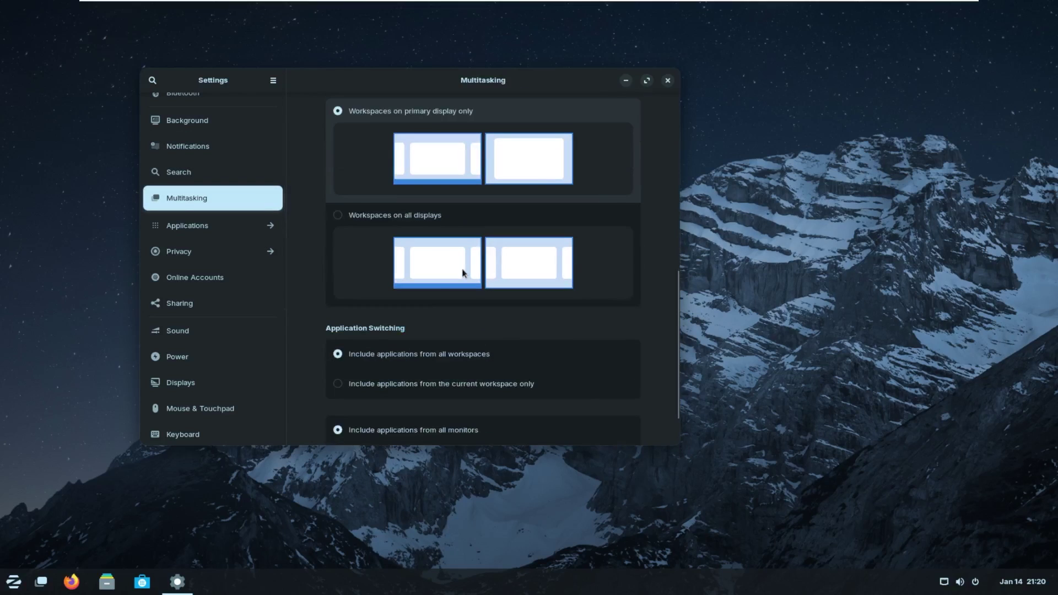
# Open Applications, check LibreOffice Draw's app settings, then return to the main list.
pyautogui.click(226, 227)
pyautogui.scroll(-10, 220, 249)
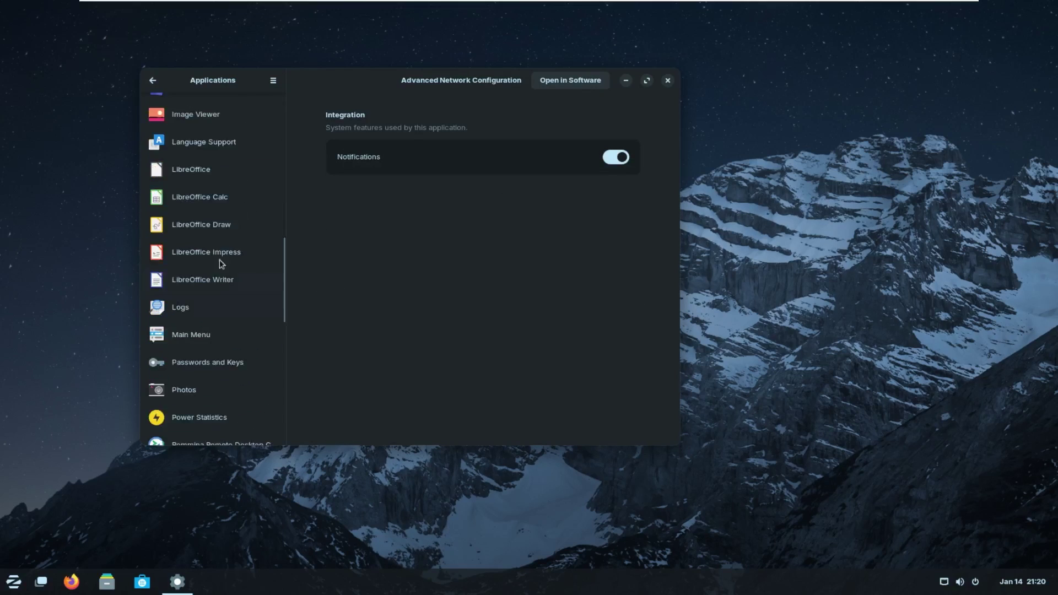
pyautogui.click(201, 224)
pyautogui.press('Down')
pyautogui.press('Down')
pyautogui.press('Down')
pyautogui.press('Down')
pyautogui.press('Down')
pyautogui.click(208, 226)
pyautogui.hotkey('alt', 'Left')
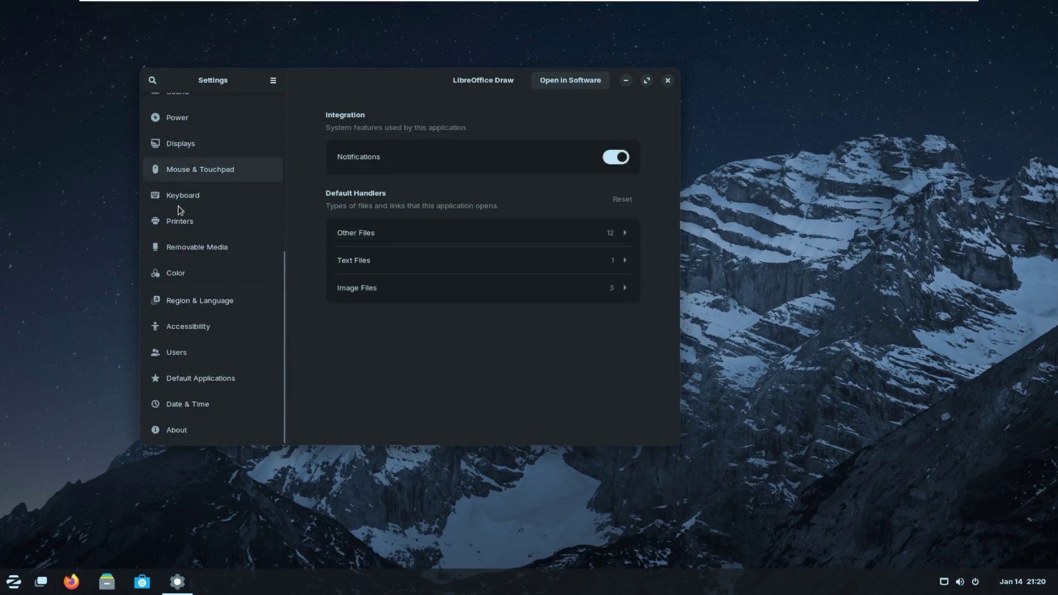
pyautogui.scroll(10, 211, 264)
# Browse the Privacy, Bluetooth, Online Accounts and Sharing settings pages.
pyautogui.click(201, 175)
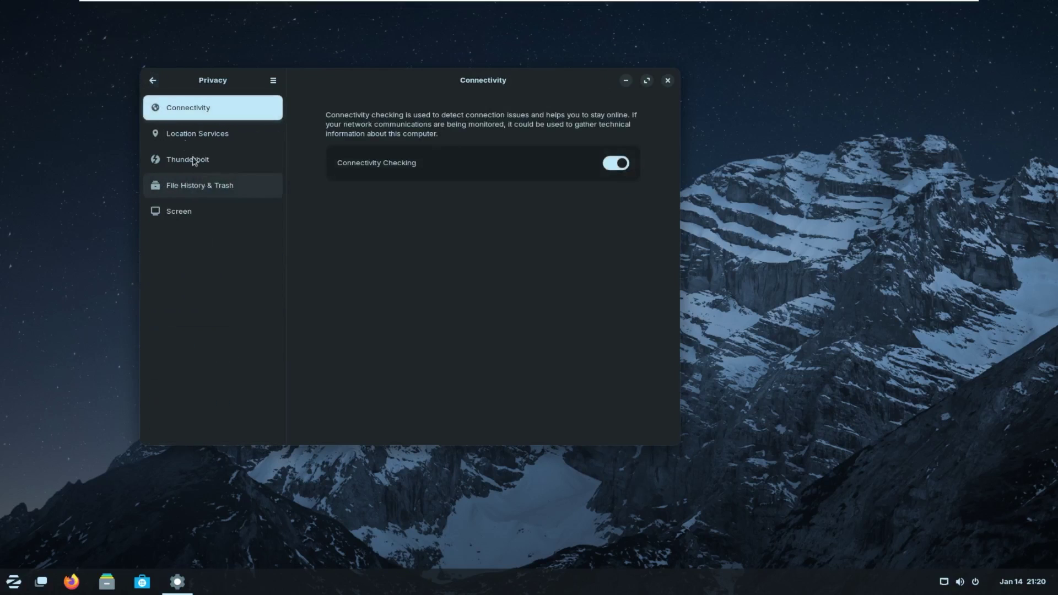
pyautogui.click(151, 80)
pyautogui.click(201, 138)
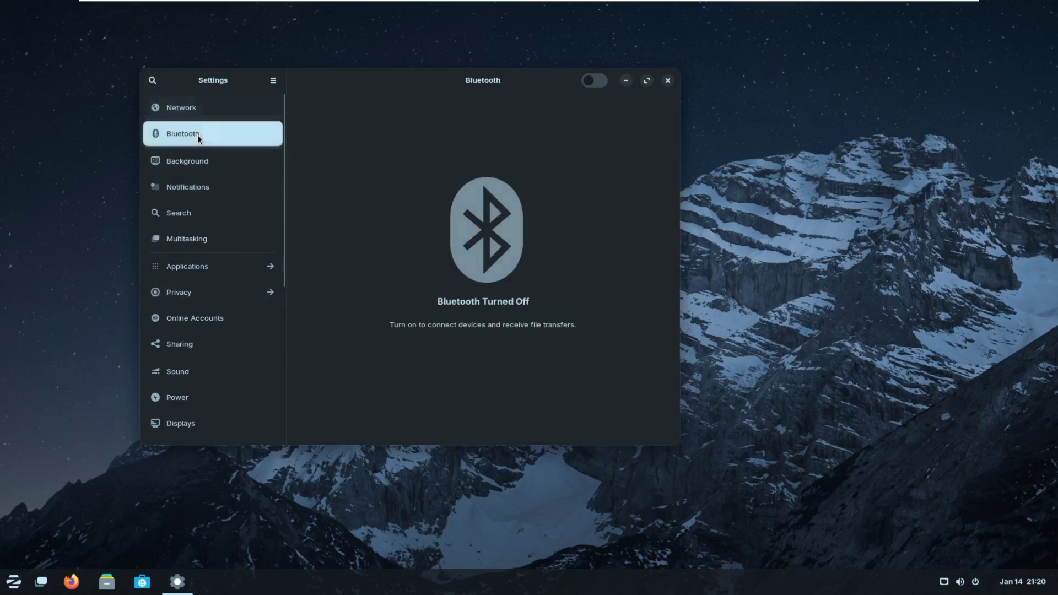
pyautogui.scroll(-6, 203, 201)
pyautogui.scroll(5, 205, 204)
pyautogui.click(211, 273)
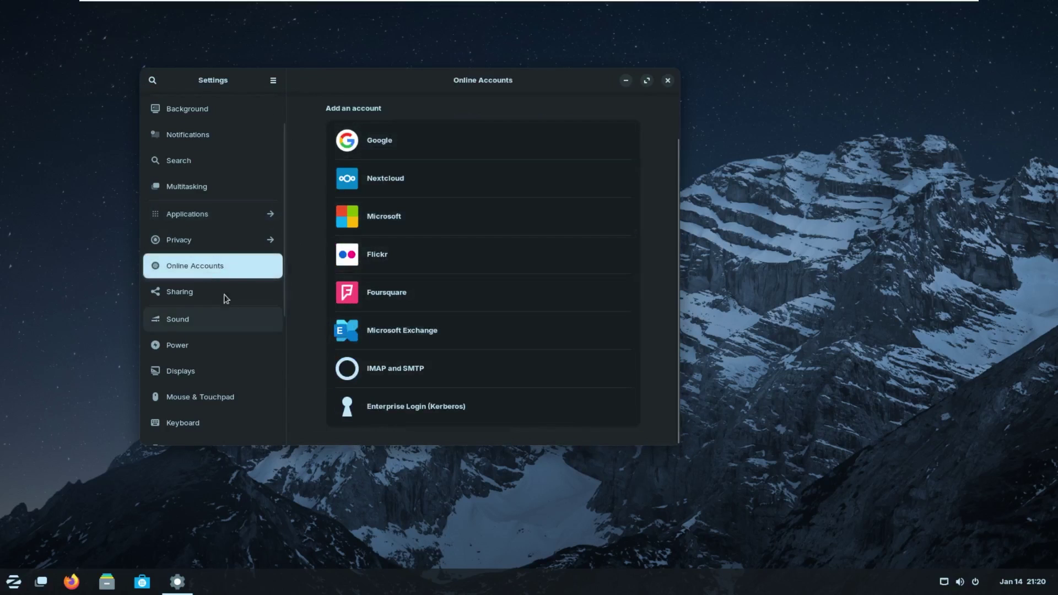
pyautogui.click(215, 284)
pyautogui.scroll(-5, 240, 286)
pyautogui.scroll(-2, 213, 236)
pyautogui.scroll(2, 207, 198)
pyautogui.press('Down')
pyautogui.press('Down')
pyautogui.press('Down')
pyautogui.press('Down')
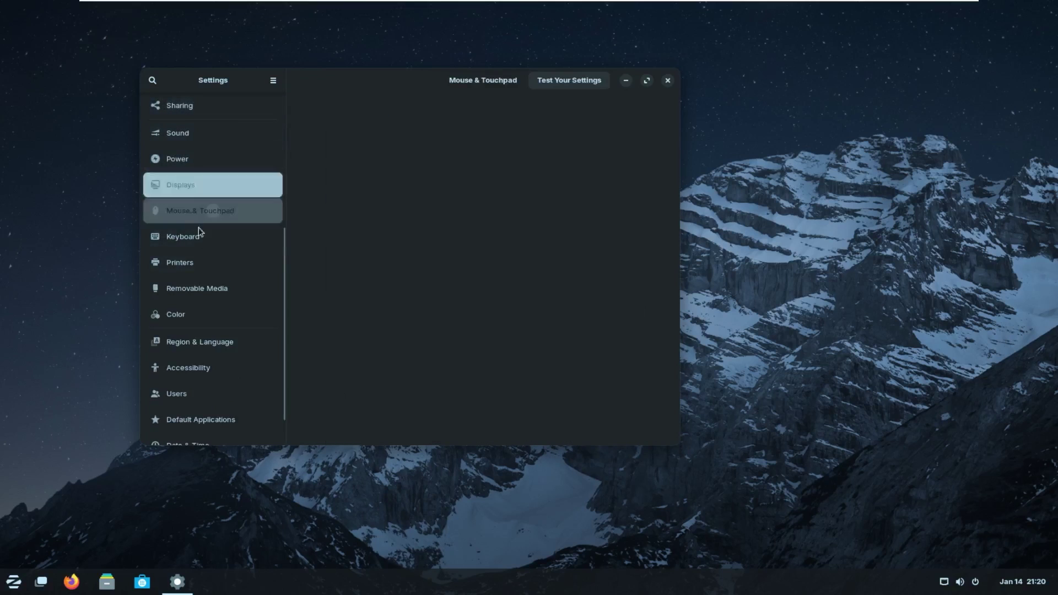
# Browse the Keyboard, Printers, Removable Media, Color, Region & Language and Accessibility pages.
pyautogui.click(220, 237)
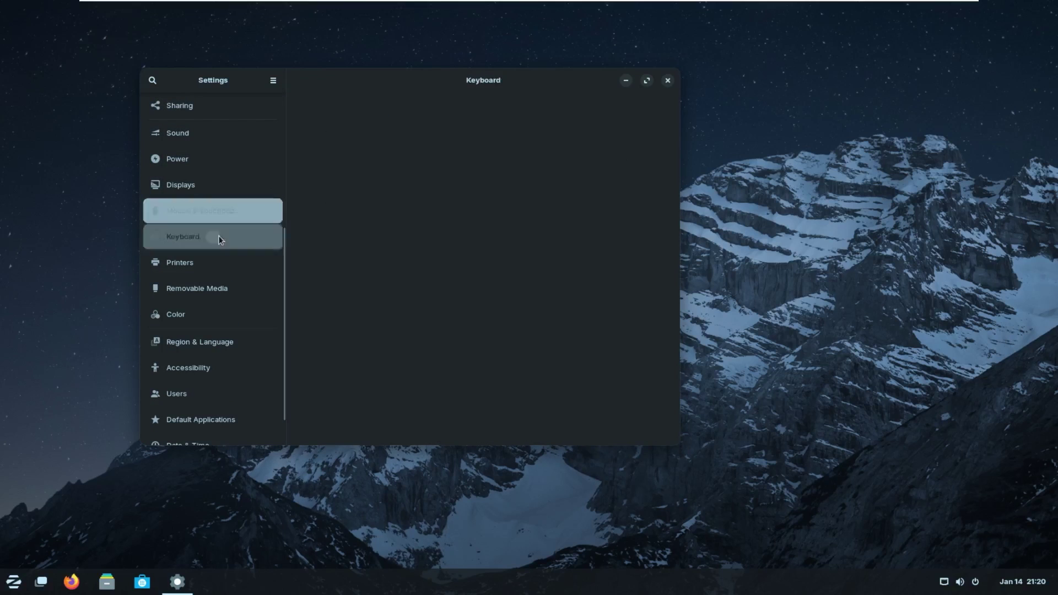
pyautogui.click(220, 263)
pyautogui.click(220, 288)
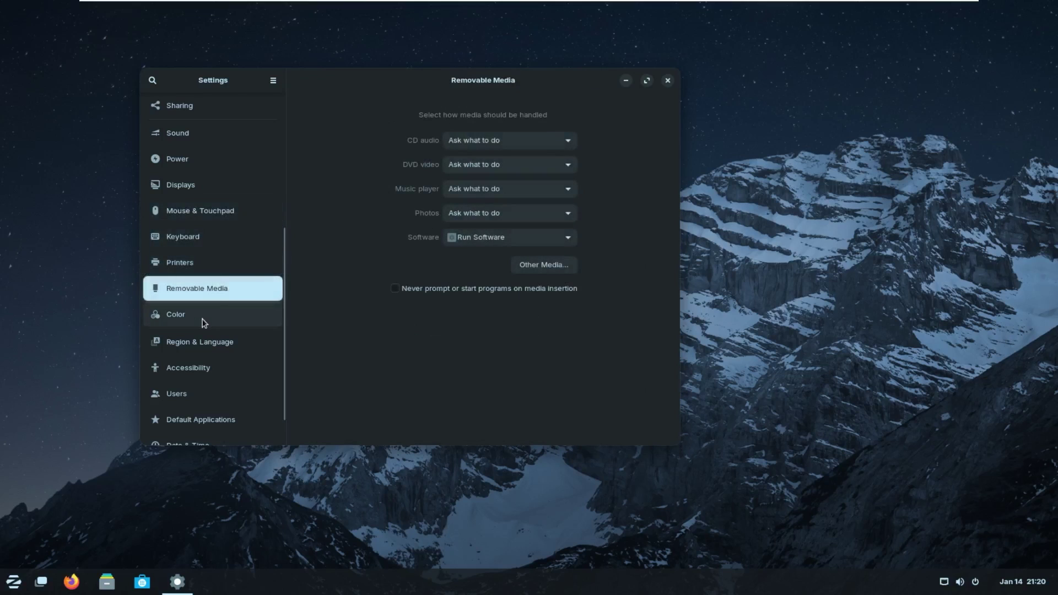
pyautogui.click(203, 317)
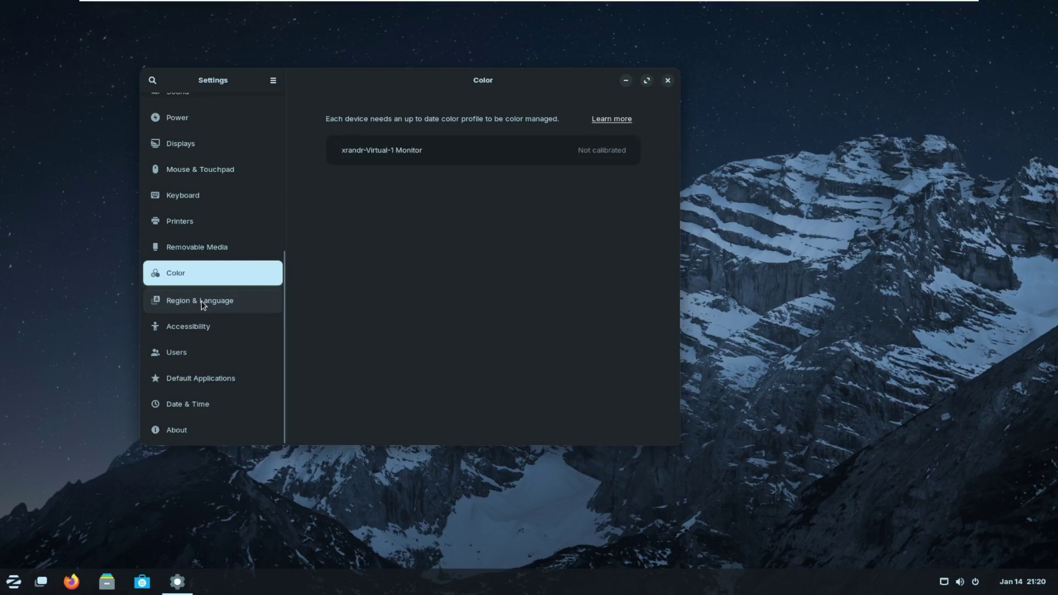
pyautogui.click(202, 302)
pyautogui.click(201, 326)
# View Default Applications, Date & Time and About (Zorin OS 17 Core), then close Settings.
pyautogui.click(201, 374)
pyautogui.click(208, 404)
pyautogui.click(173, 428)
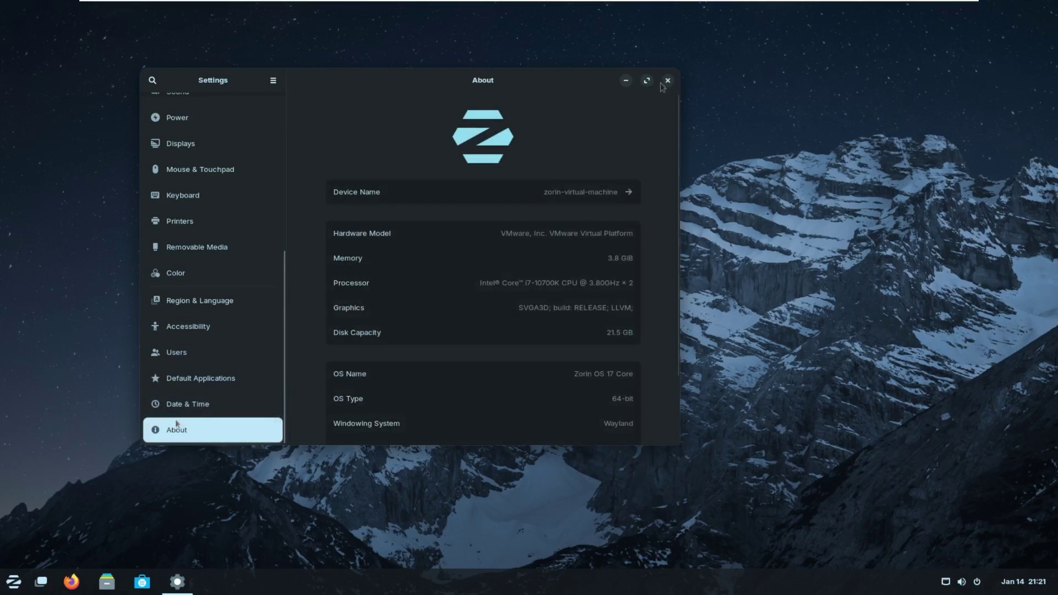
pyautogui.click(668, 81)
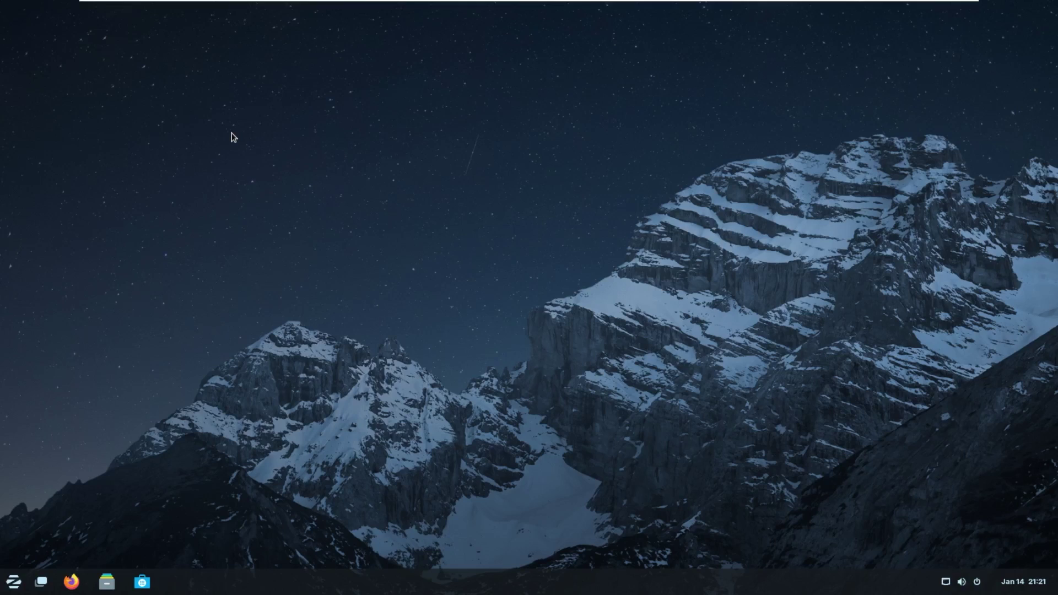
# Show All Apps in the Zorin menu and scroll through the alphabetical application list.
pyautogui.click(15, 582)
pyautogui.click(82, 521)
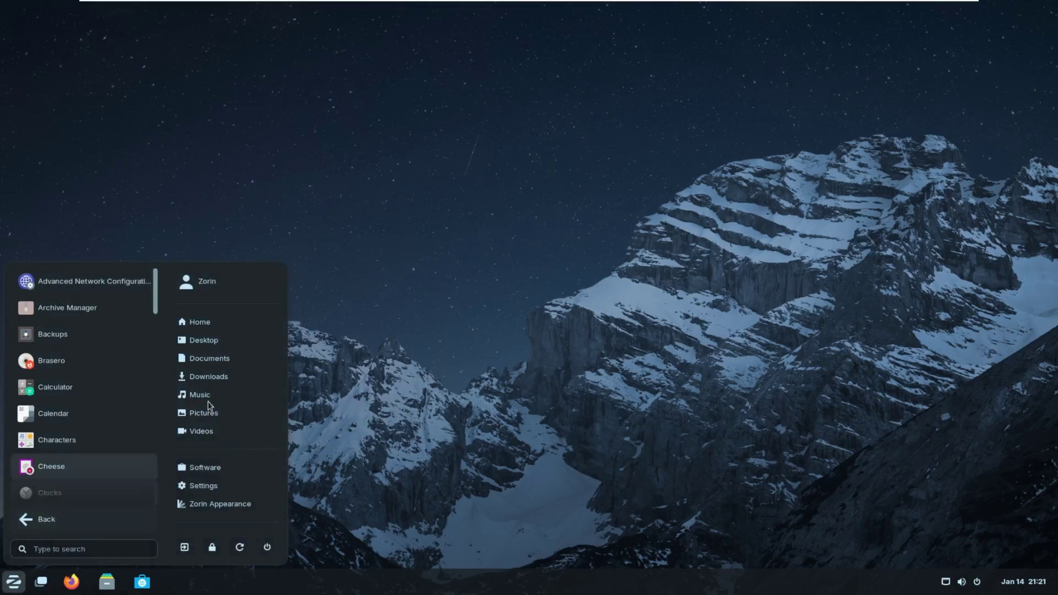
pyautogui.scroll(-10, 169, 410)
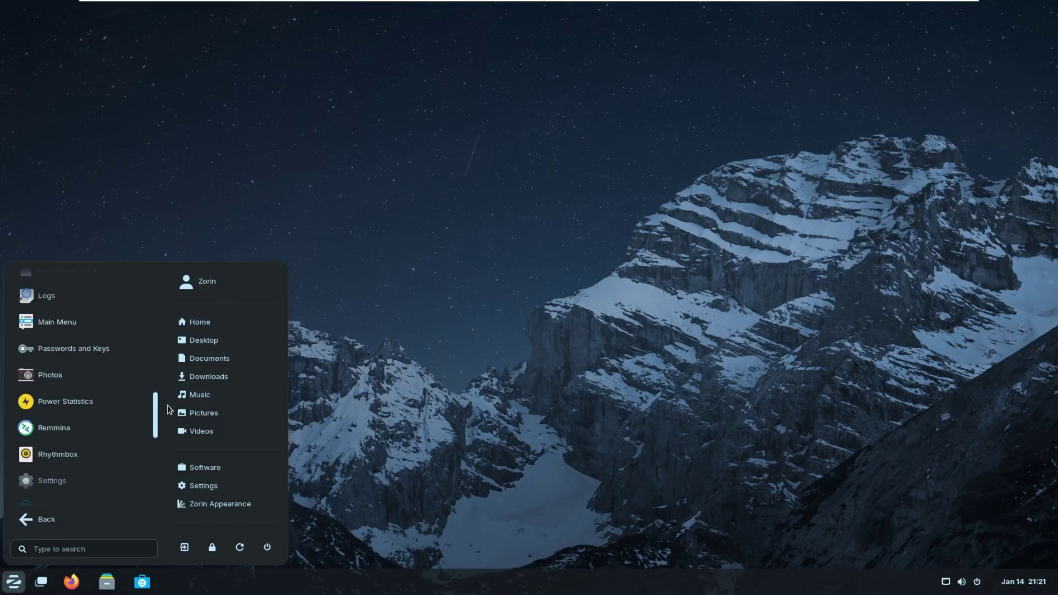
pyautogui.scroll(-5, 170, 411)
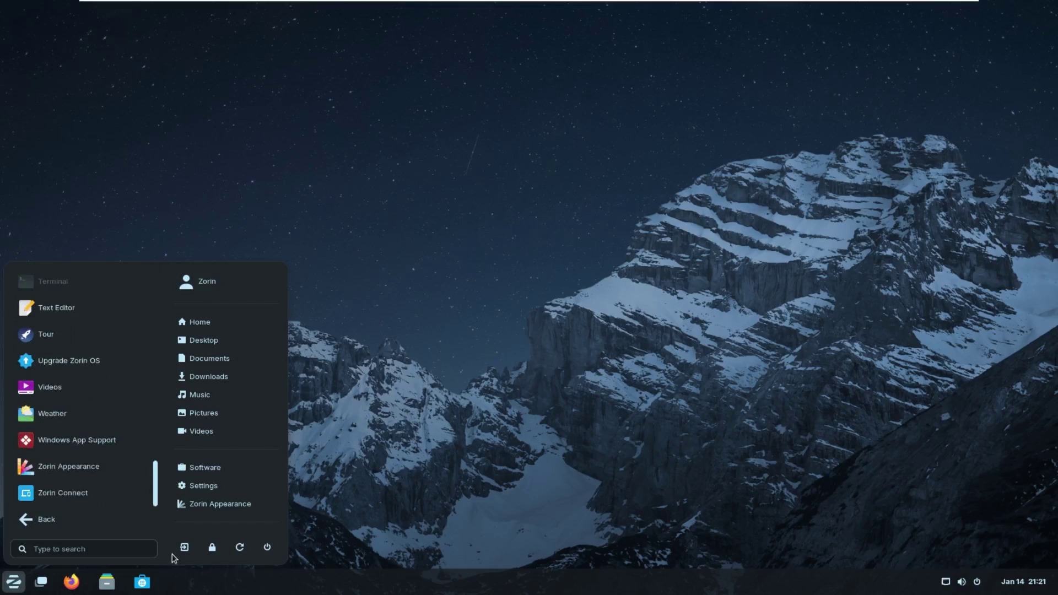
pyautogui.scroll(15, 171, 383)
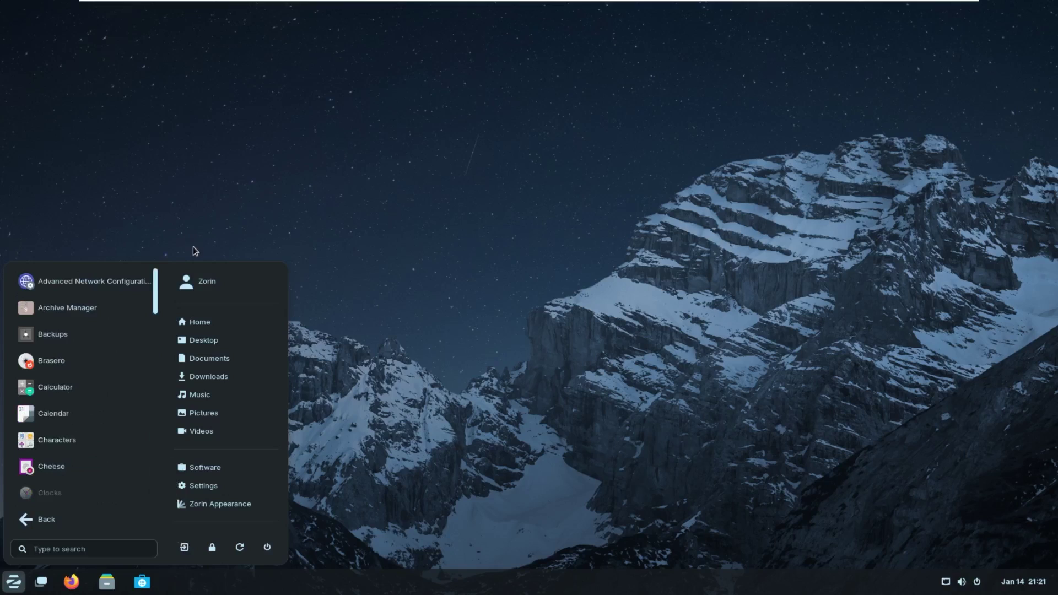